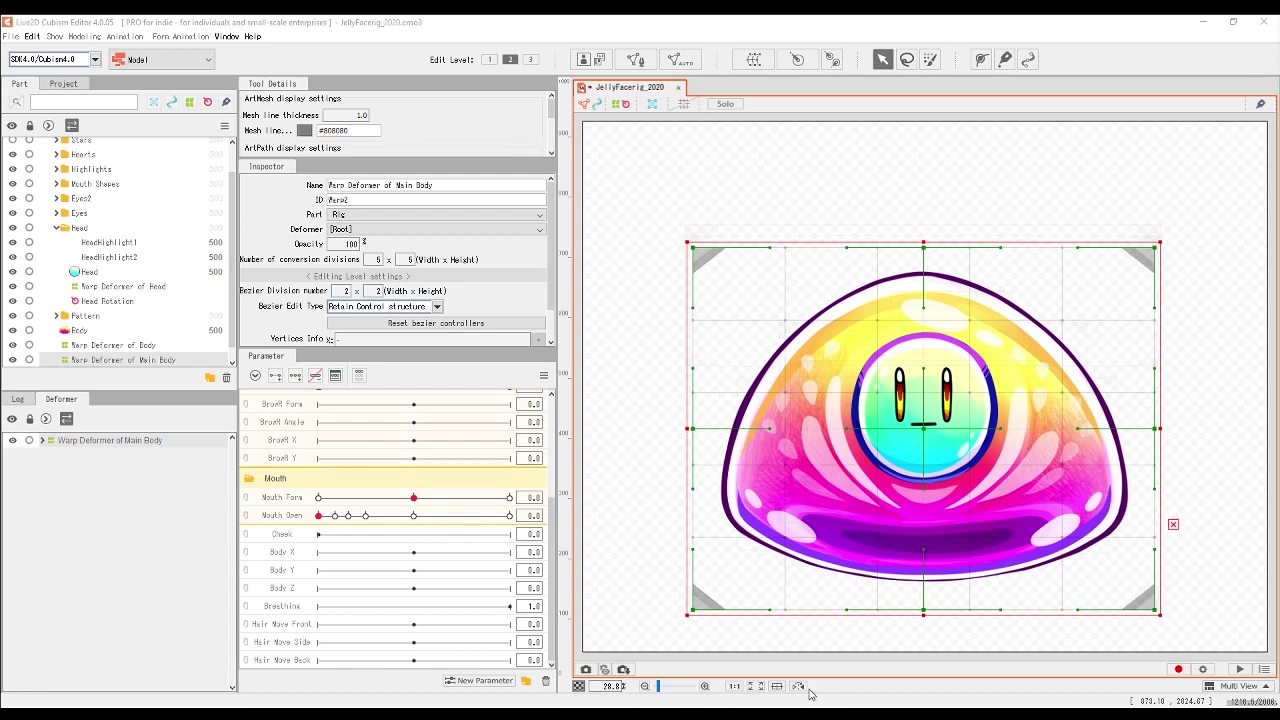
- Expand the main body warp deformer and preview the body at Angle X/Y -30, -30
{"action": "left_click", "coordinate": [980, 653]}
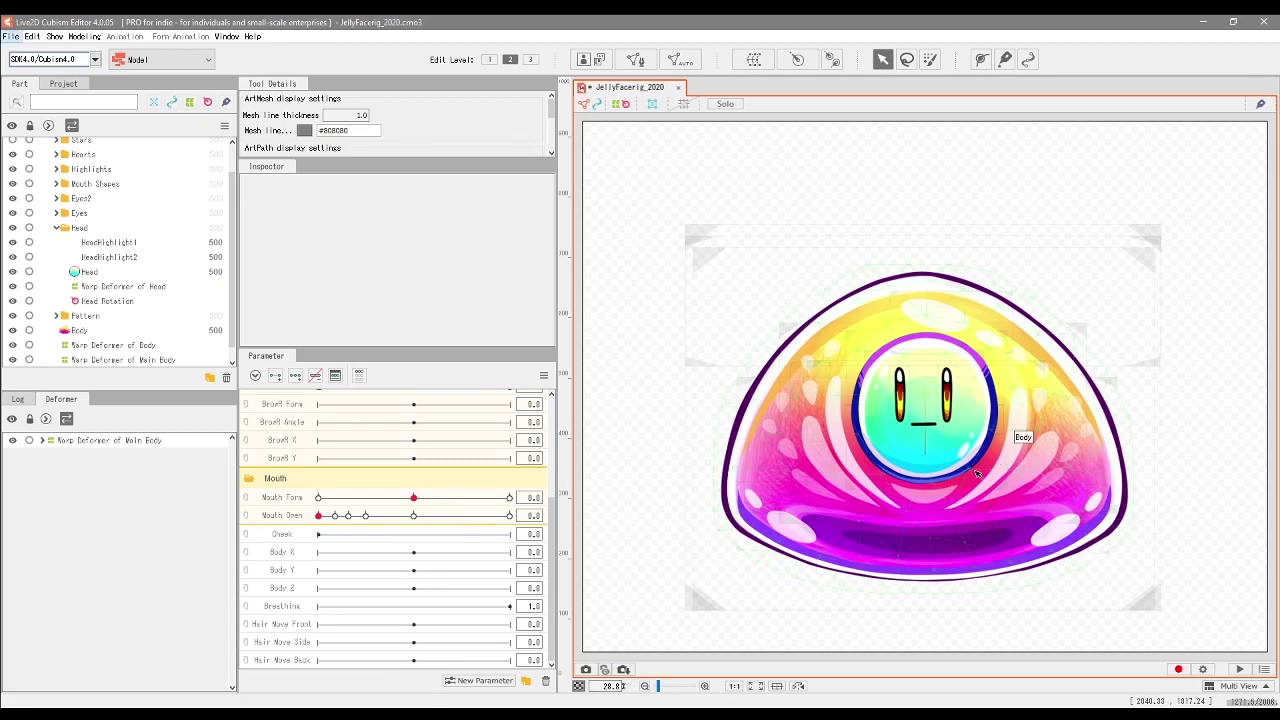
{"action": "mouse_move", "coordinate": [990, 468]}
{"action": "left_mouse_down"}
{"action": "mouse_move", "coordinate": [965, 459]}
{"action": "mouse_move", "coordinate": [993, 475]}
{"action": "left_mouse_up"}
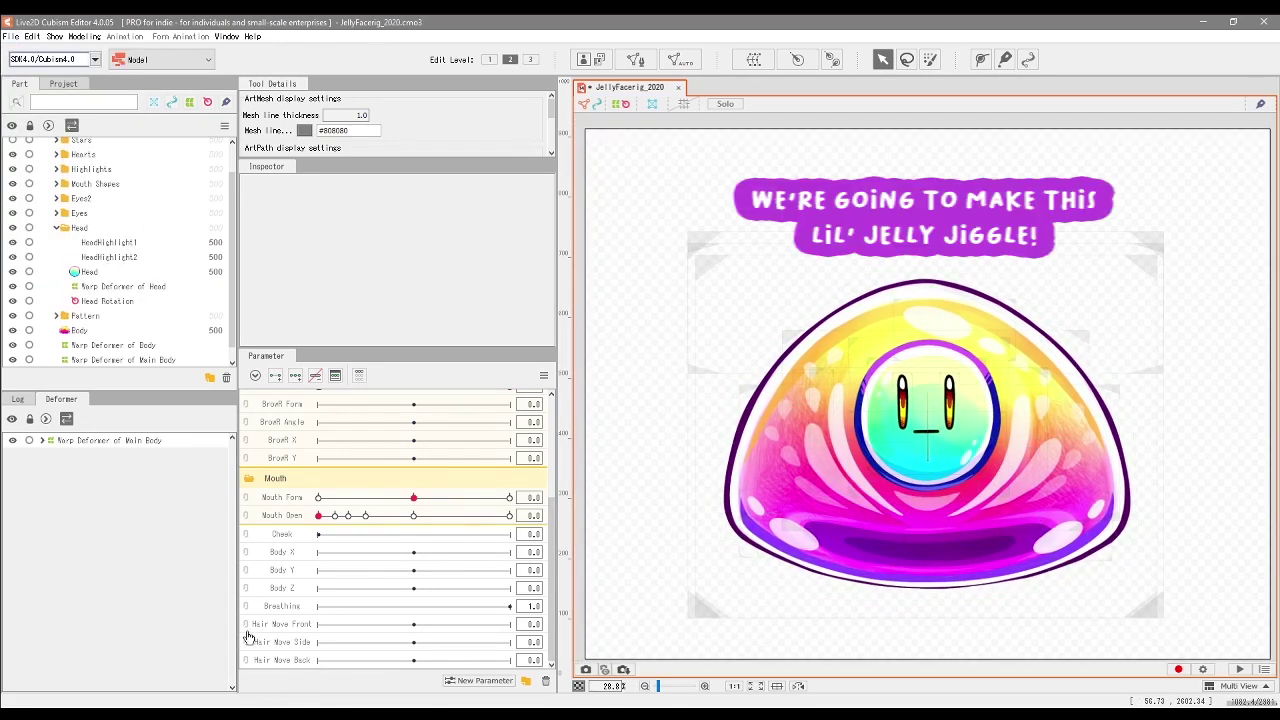
{"action": "left_click", "coordinate": [100, 440]}
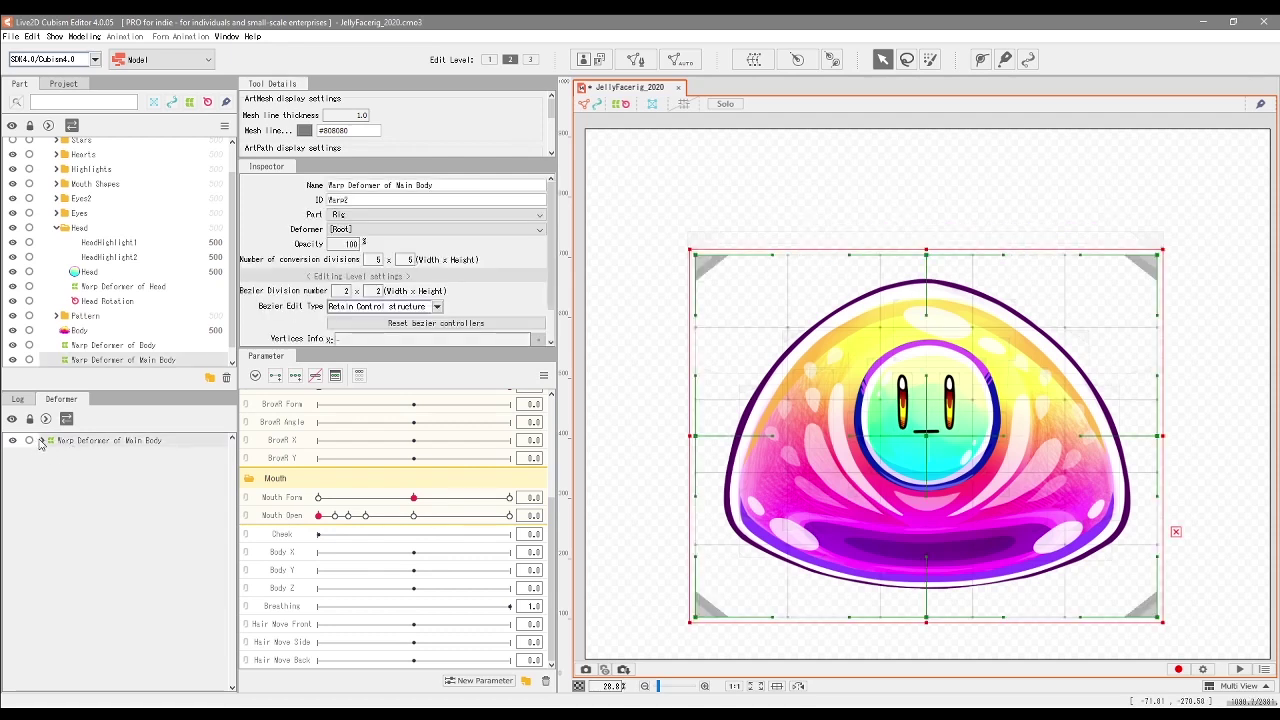
{"action": "left_click", "coordinate": [41, 441]}
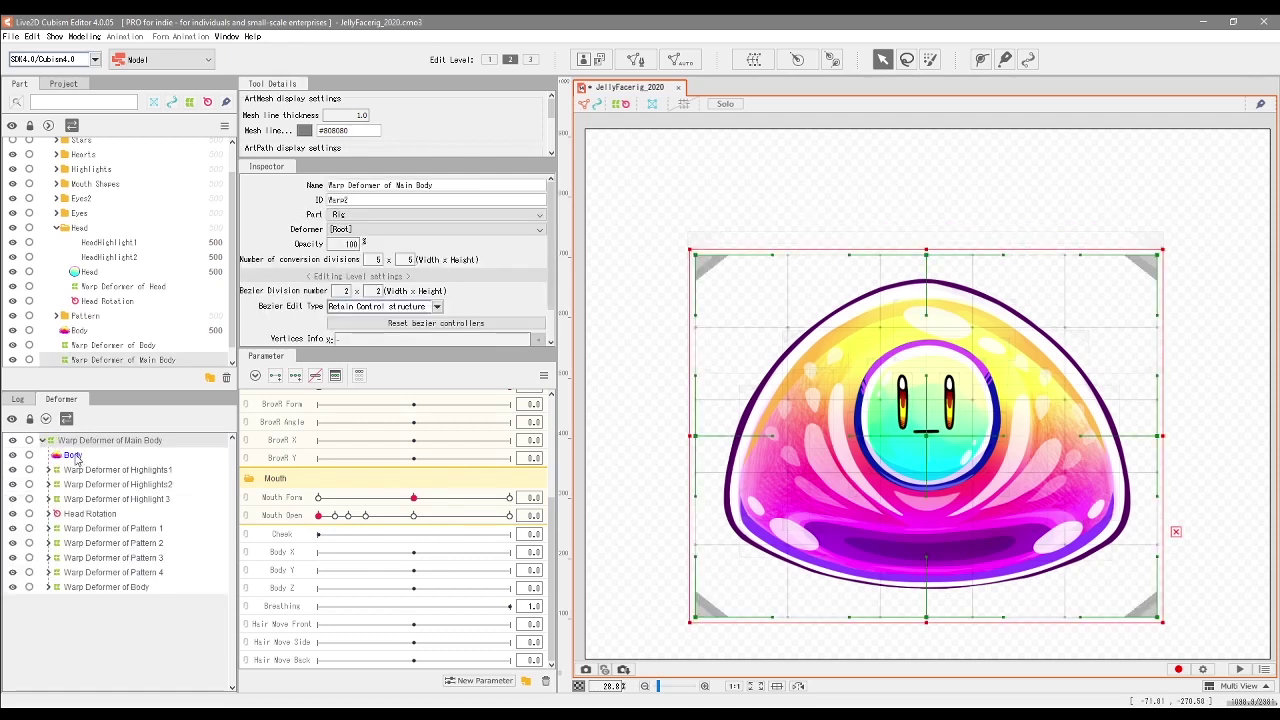
{"action": "scroll", "coordinate": [366, 516], "scroll_direction": "up", "scroll_amount": 2}
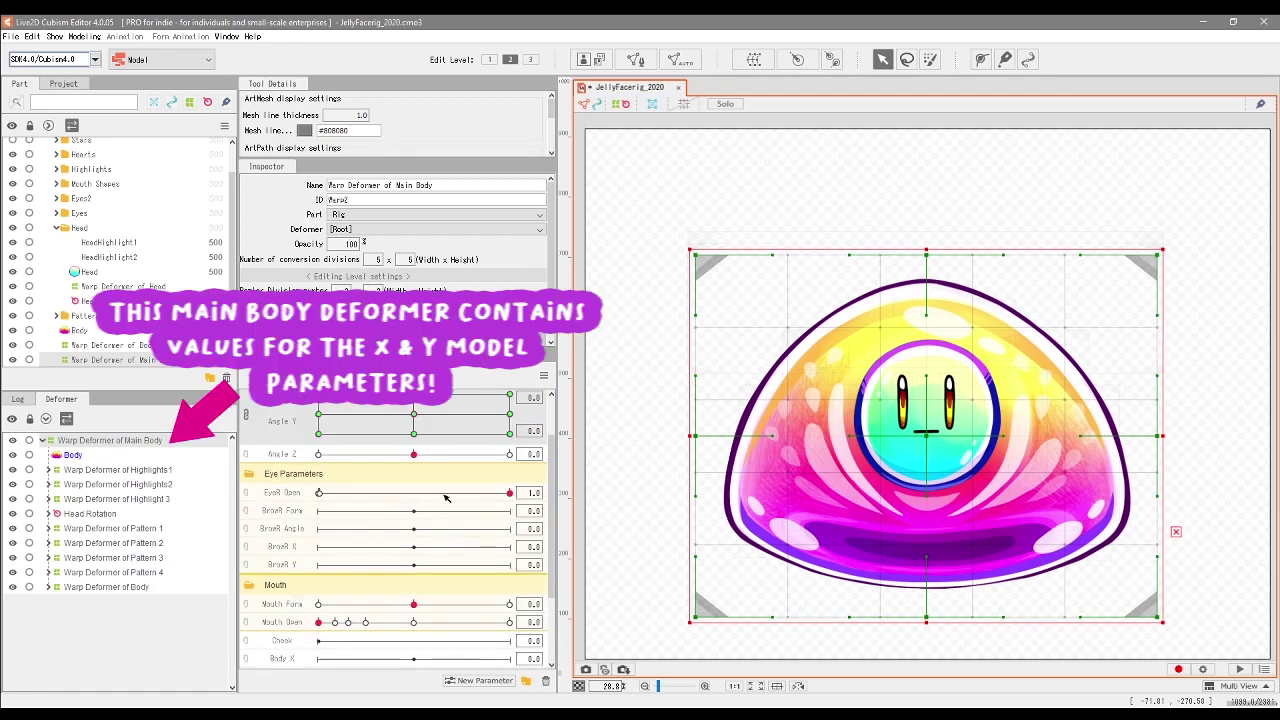
{"action": "scroll", "coordinate": [445, 508], "scroll_direction": "up", "scroll_amount": 3}
{"action": "left_click", "coordinate": [415, 469]}
{"action": "mouse_move", "coordinate": [415, 469]}
{"action": "left_mouse_down"}
{"action": "mouse_move", "coordinate": [304, 473]}
{"action": "mouse_move", "coordinate": [332, 497]}
{"action": "mouse_move", "coordinate": [325, 485]}
{"action": "mouse_move", "coordinate": [415, 452]}
{"action": "mouse_move", "coordinate": [345, 478]}
{"action": "mouse_move", "coordinate": [414, 467]}
{"action": "left_mouse_up"}
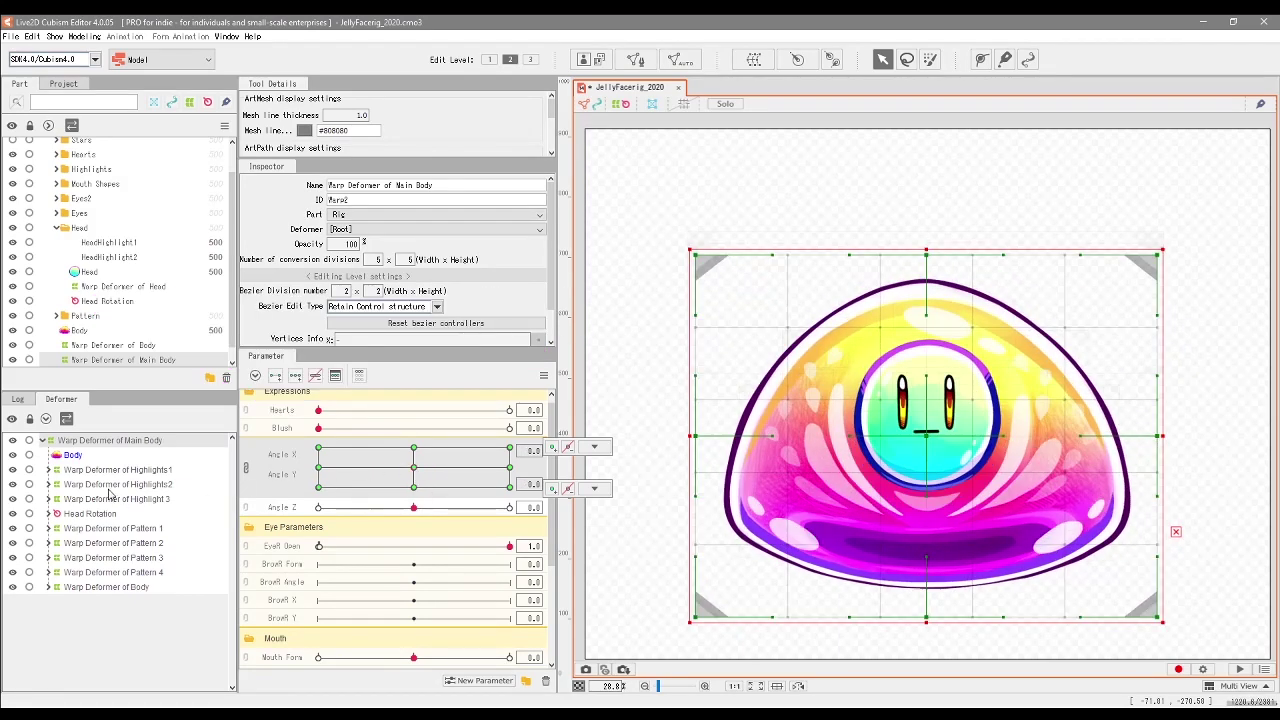
- Select the Body mesh through Warp Deformer of Body to wrap in a new warp deformer
{"action": "left_click", "coordinate": [75, 456]}
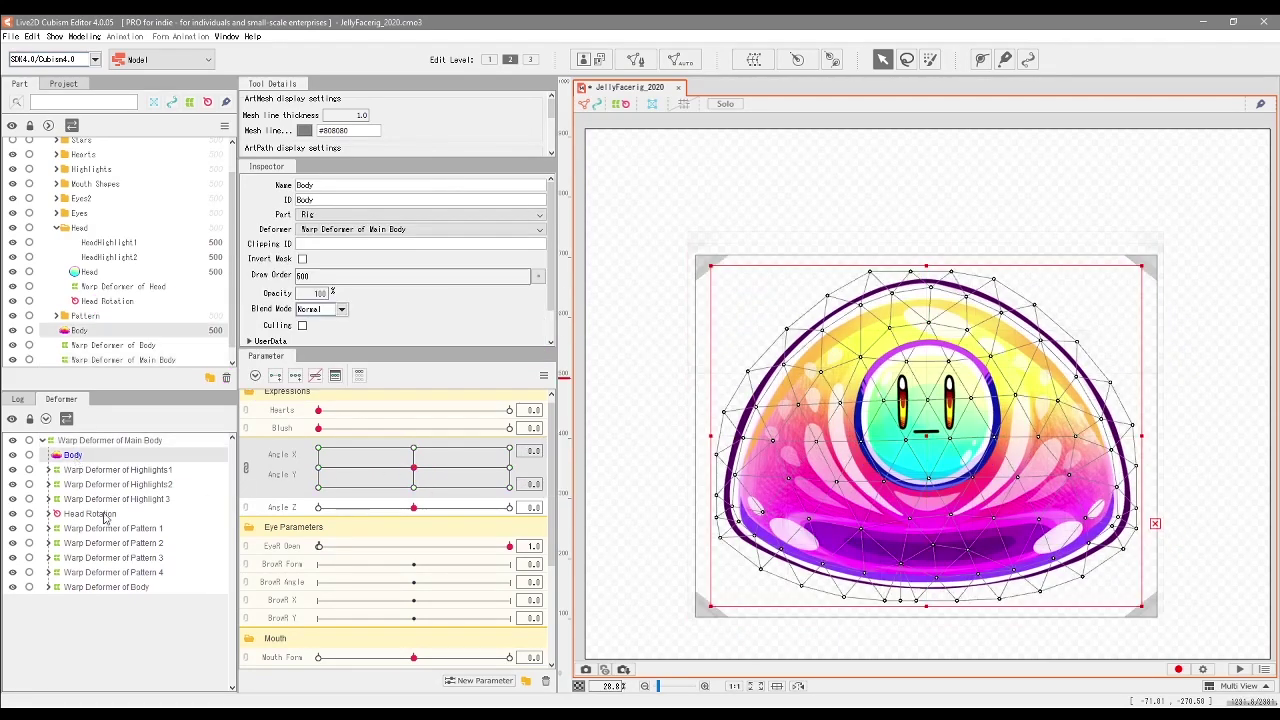
{"action": "left_click", "coordinate": [110, 588]}
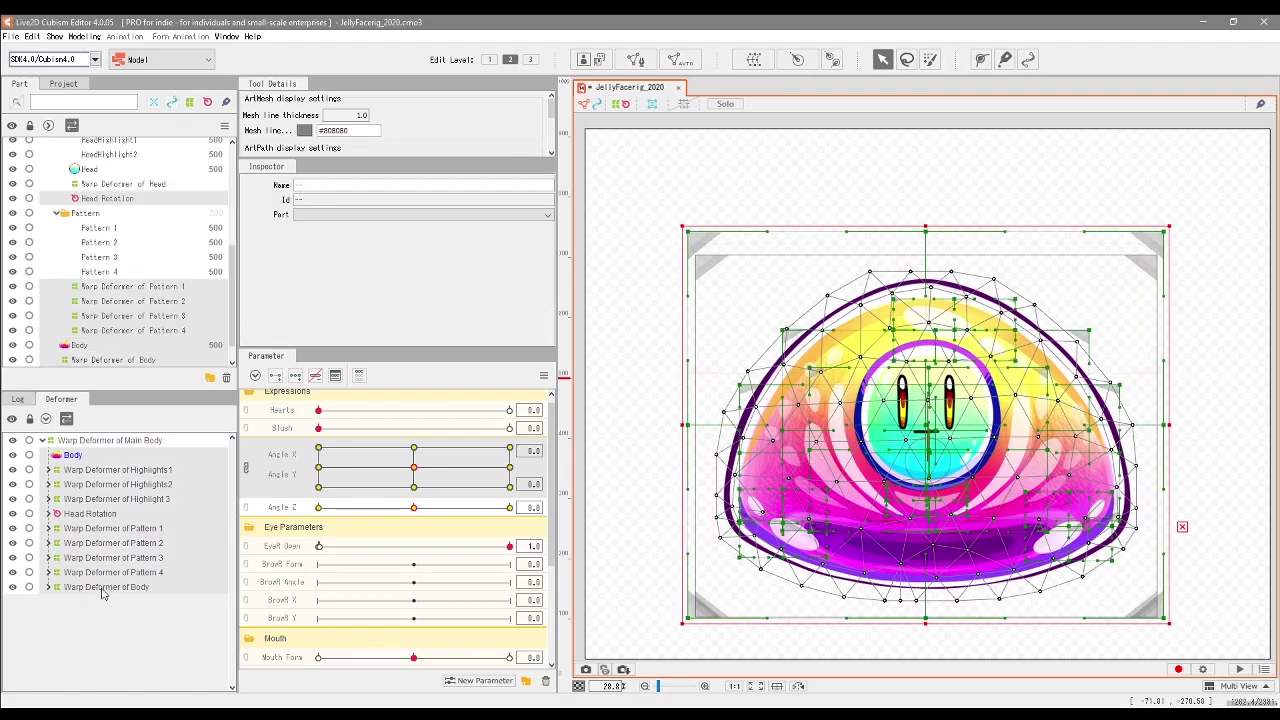
{"action": "left_click", "coordinate": [755, 62]}
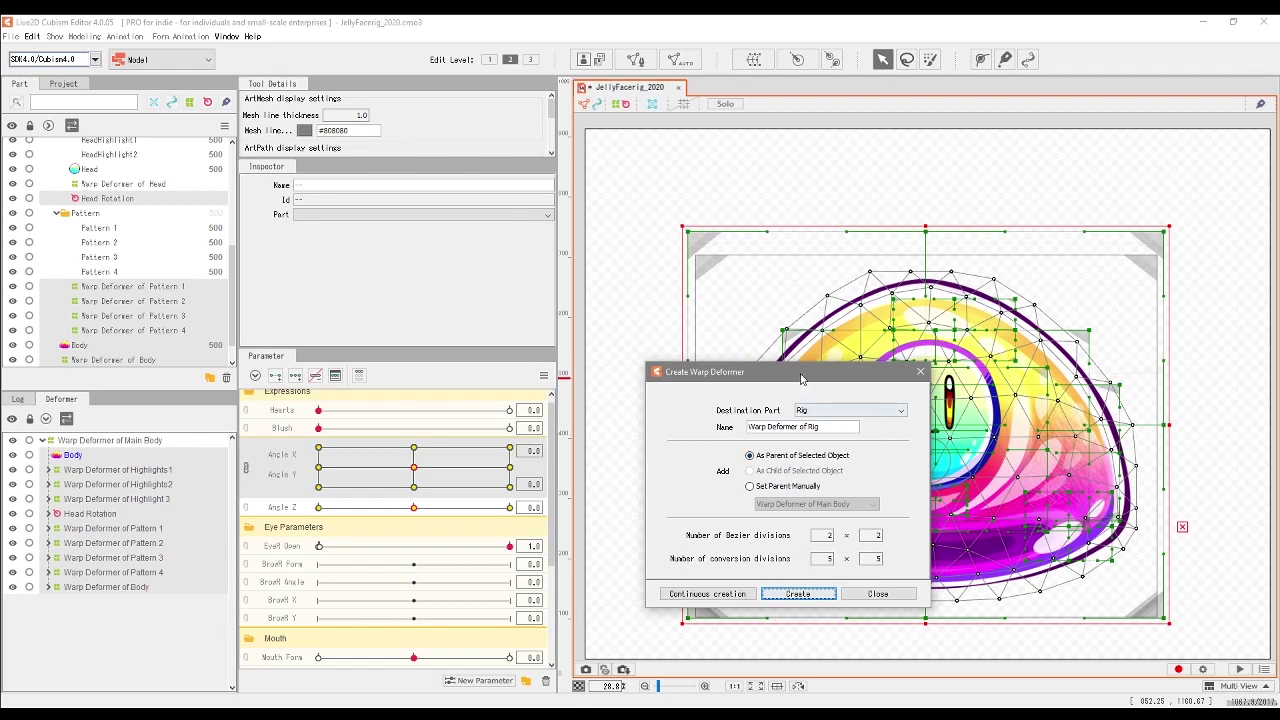
- Name the new parent warp deformer 'Warp Deformer of Physics' and create it
{"action": "left_click_drag", "start_coordinate": [803, 375], "coordinate": [796, 230]}
{"action": "left_click", "coordinate": [819, 281]}
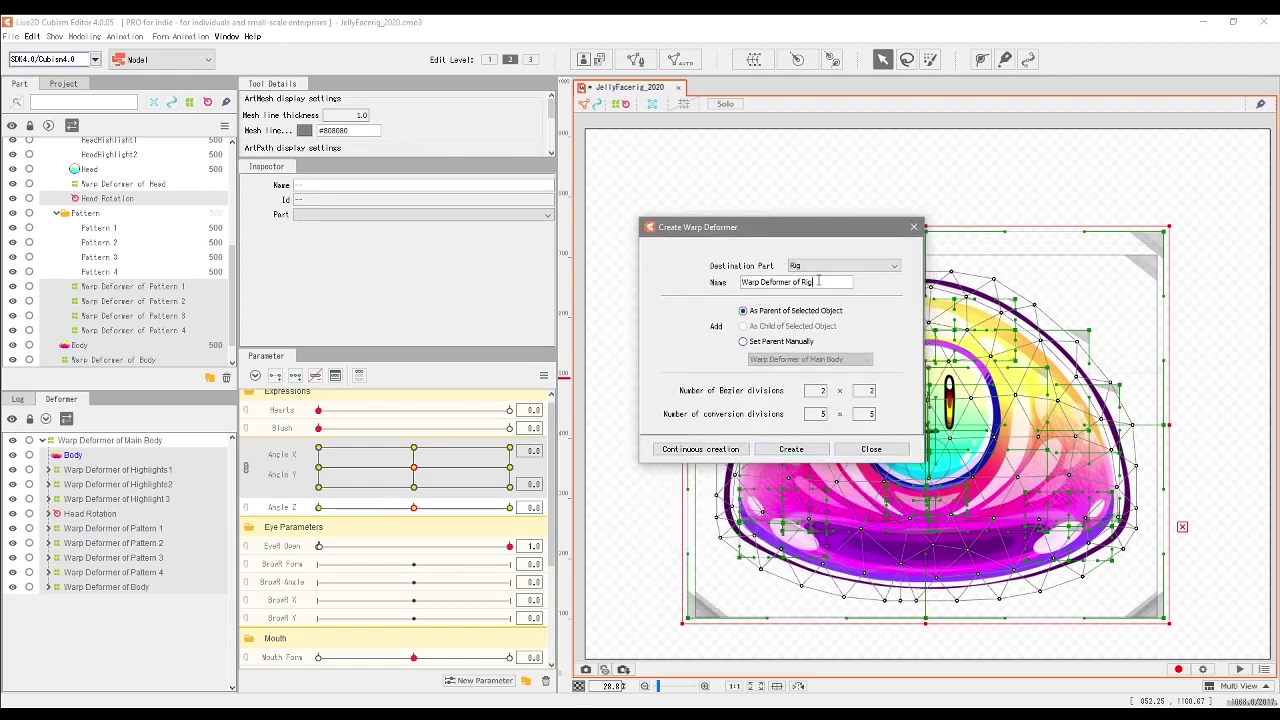
{"action": "left_click_drag", "start_coordinate": [819, 281], "coordinate": [799, 282]}
{"action": "type", "text": "Physics"}
{"action": "left_click", "coordinate": [791, 449]}
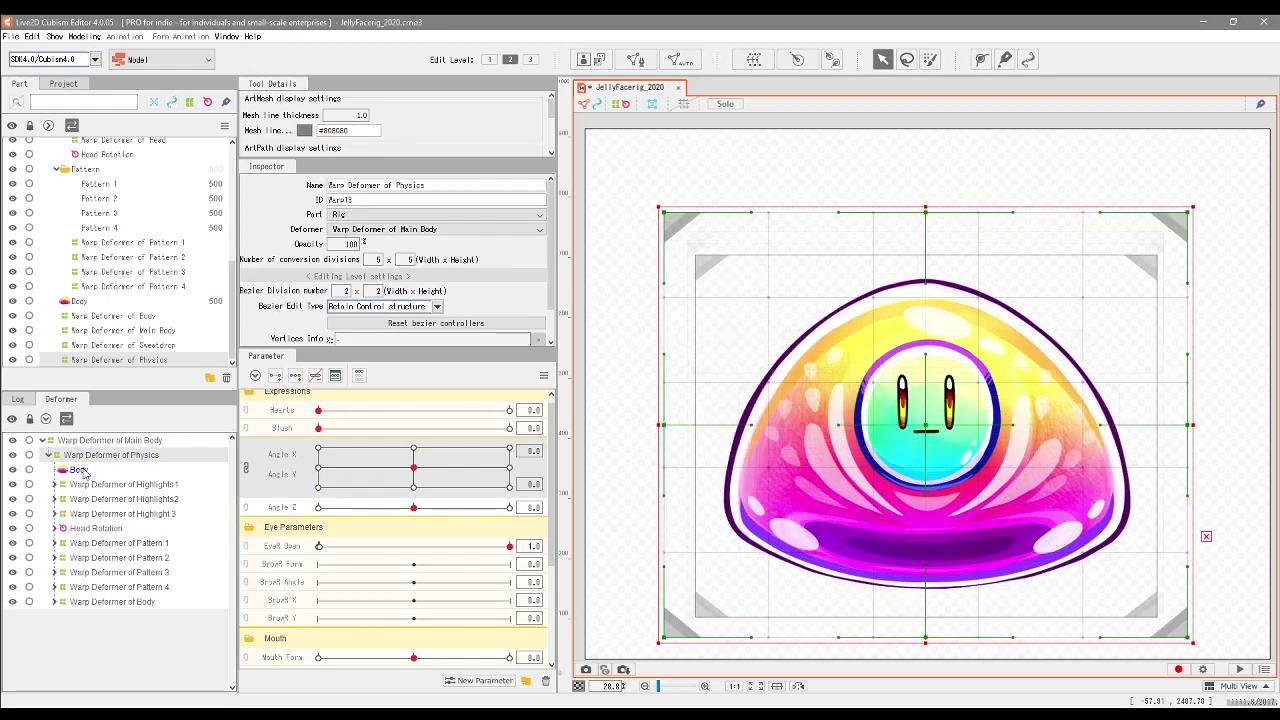
- Collapse the Warp Deformer of Physics branch and reselect that deformer
{"action": "left_click", "coordinate": [49, 456]}
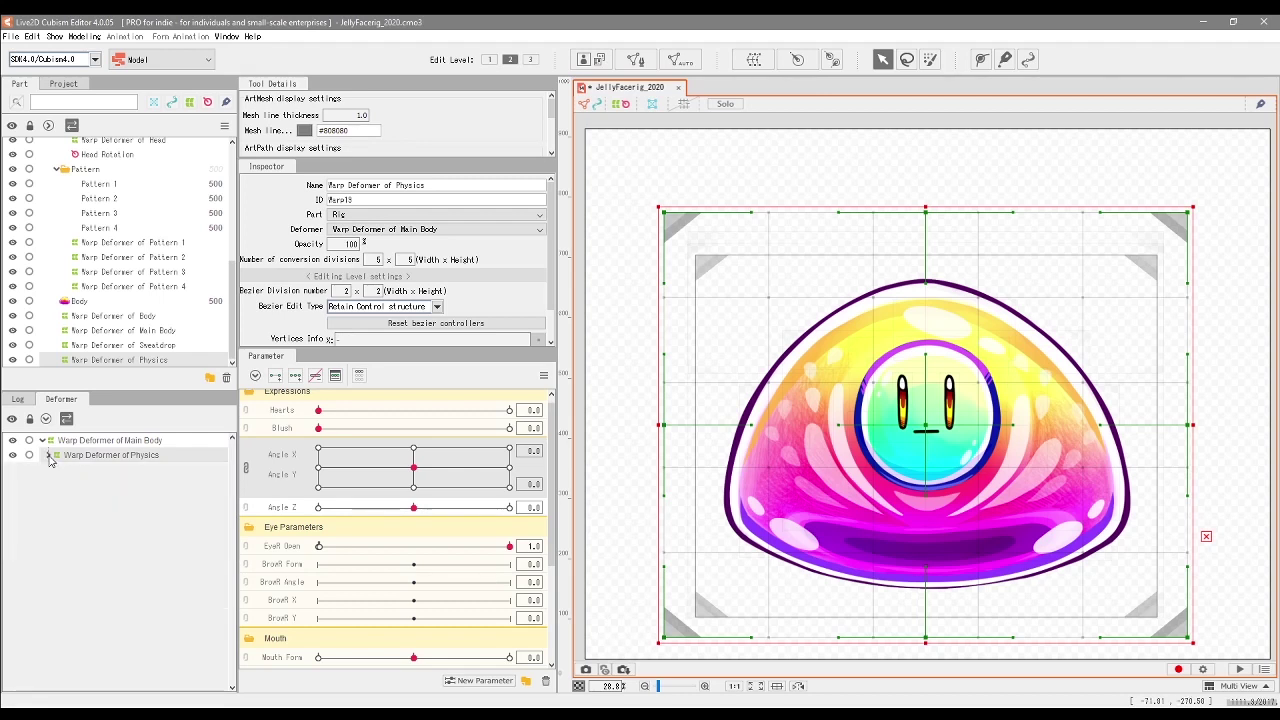
{"action": "left_click", "coordinate": [143, 441]}
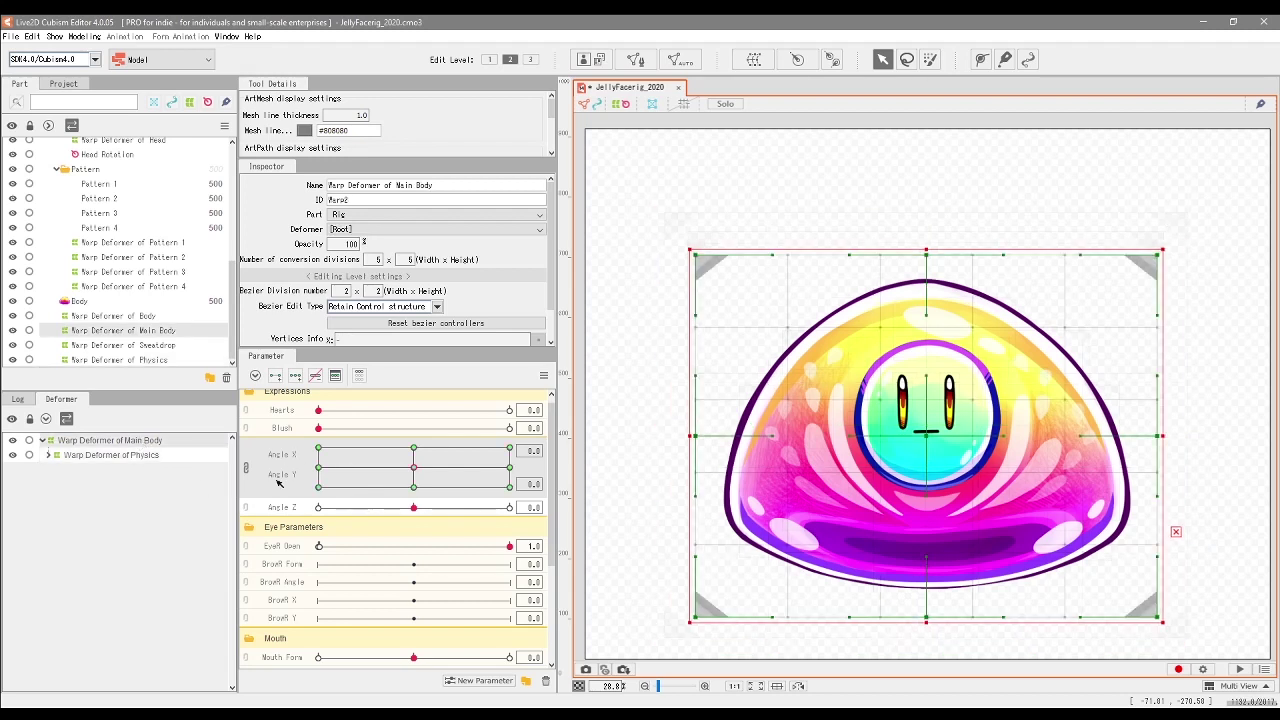
{"action": "left_click", "coordinate": [110, 456]}
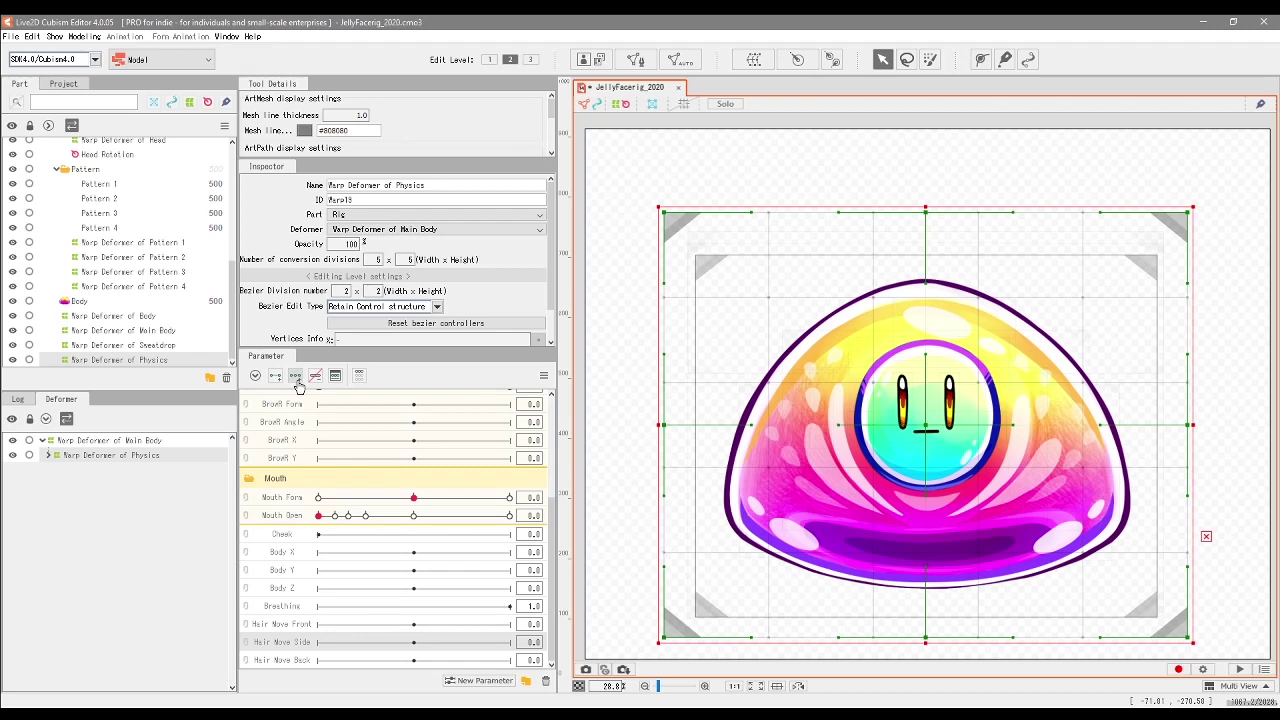
- Add three Hair Wave Side keys, leaning the jelly's top left at -1 and right at 1
{"action": "left_click", "coordinate": [296, 383]}
{"action": "left_click", "coordinate": [318, 641]}
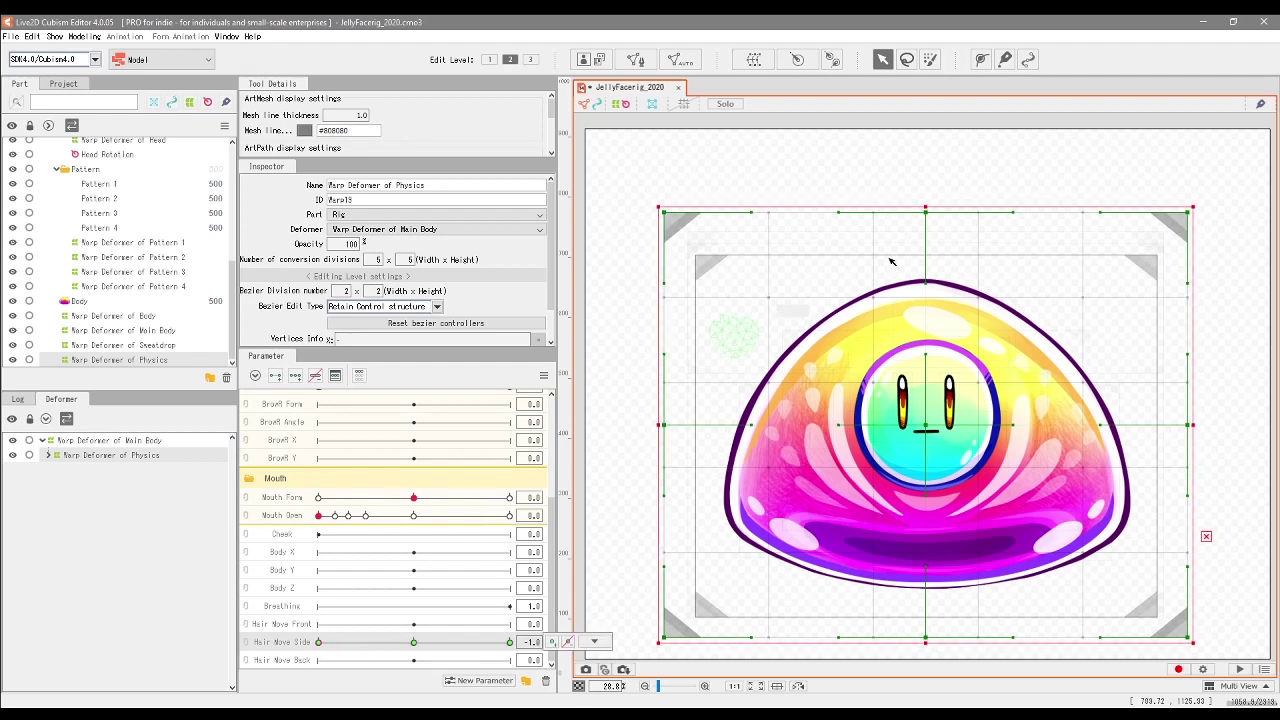
{"action": "left_click_drag", "start_coordinate": [920, 212], "coordinate": [844, 217]}
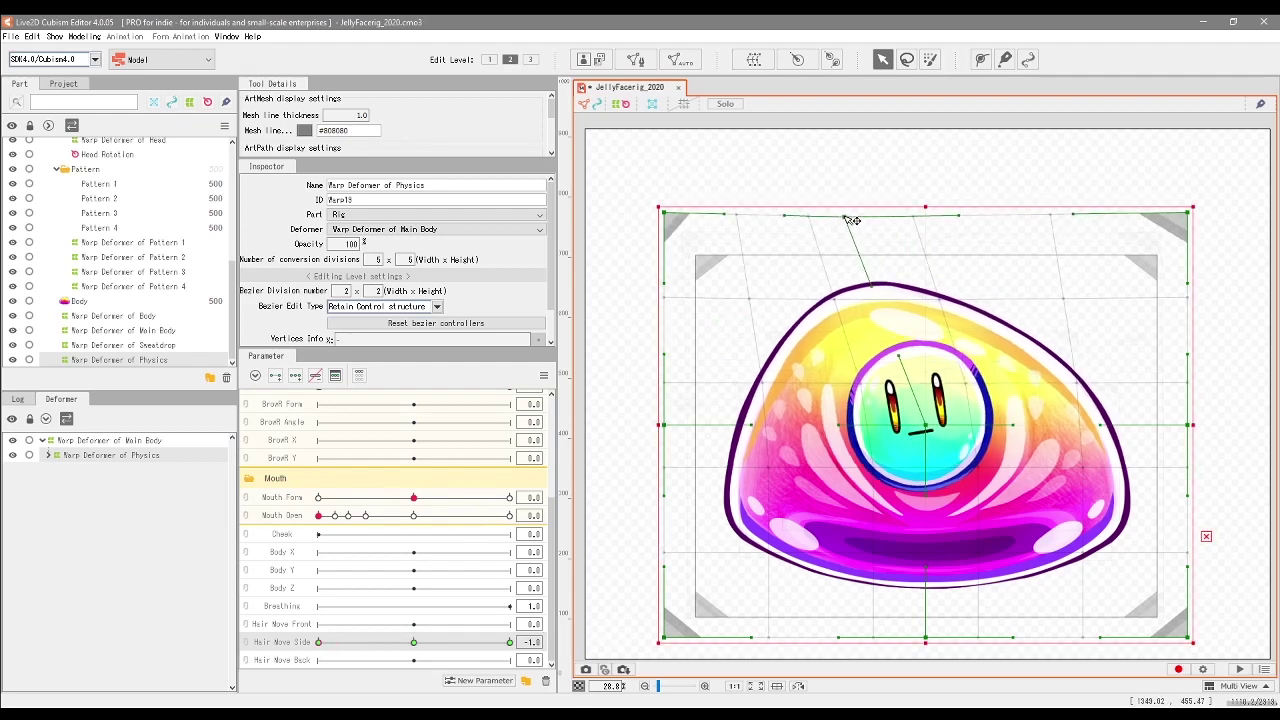
{"action": "left_click", "coordinate": [509, 641]}
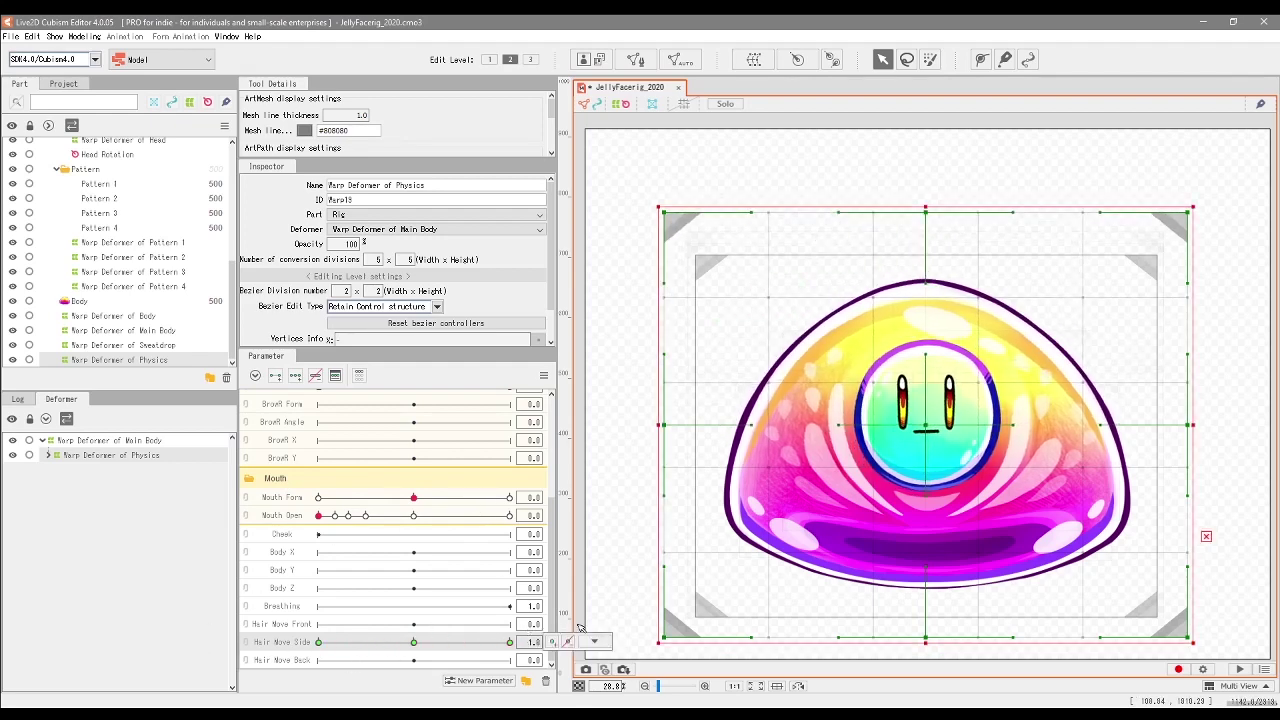
{"action": "left_click_drag", "start_coordinate": [925, 212], "coordinate": [1036, 224]}
- Preview the Hair Wave Side sway from -1 to 1, then return it to 0
{"action": "left_click", "coordinate": [318, 641]}
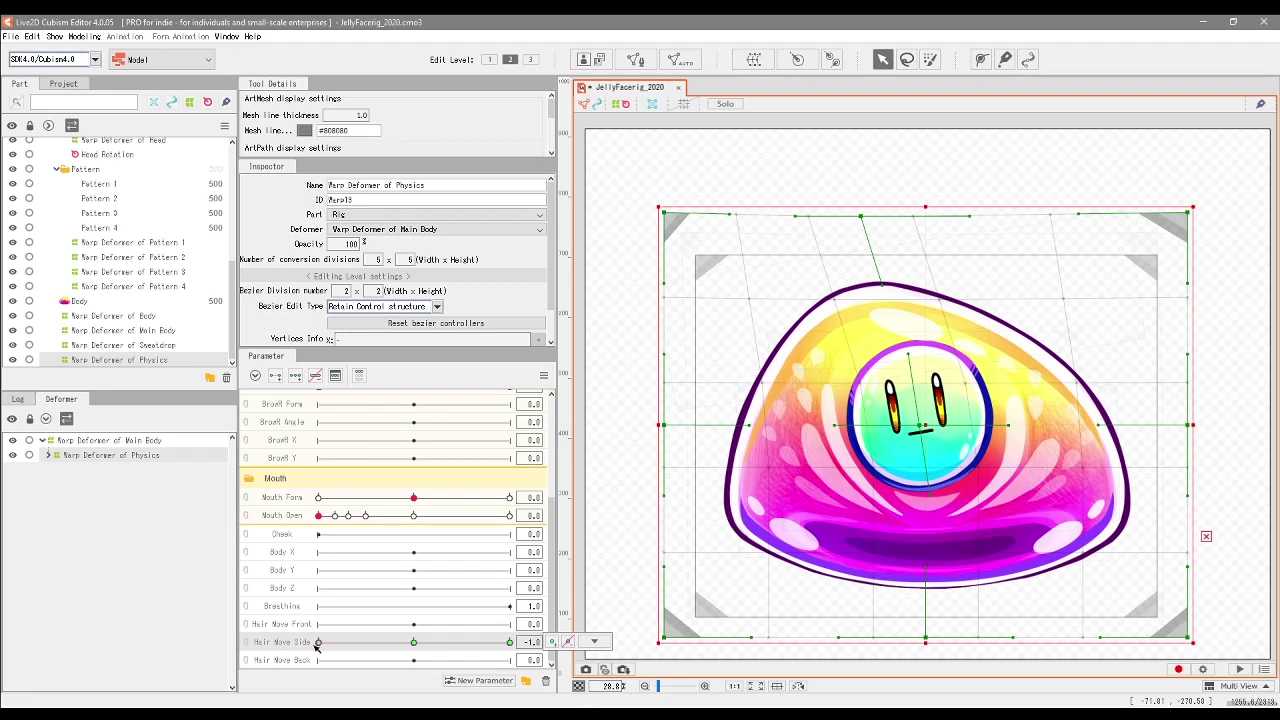
{"action": "left_click_drag", "start_coordinate": [341, 648], "coordinate": [509, 642]}
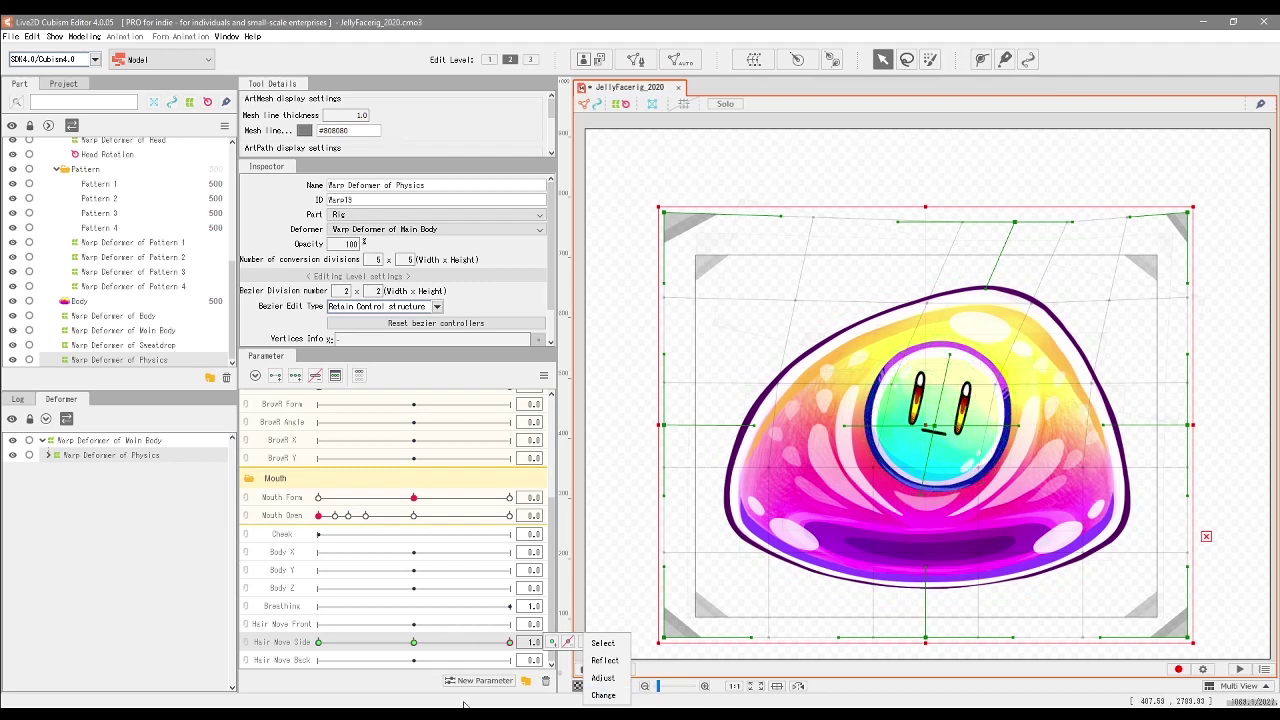
{"action": "left_click", "coordinate": [413, 642]}
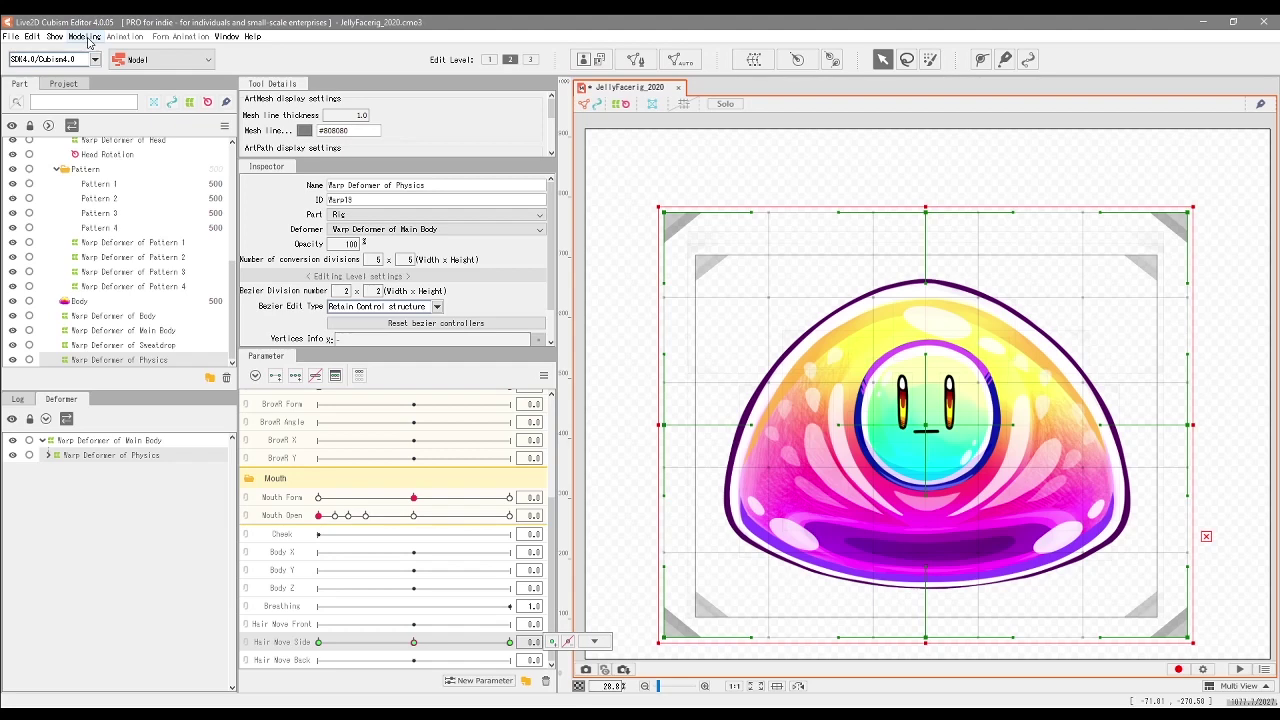
{"action": "left_click", "coordinate": [86, 37]}
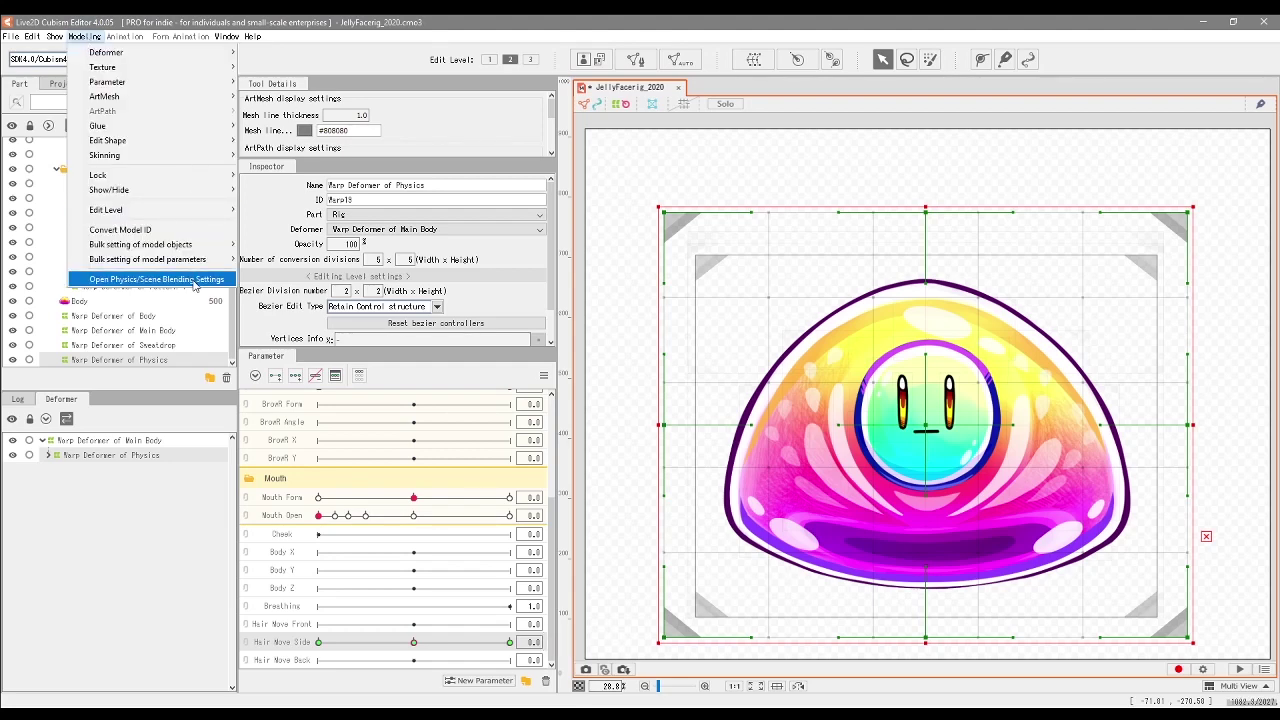
- Add a physics group 'Jelly Physics' with the Hair (Long) model preset and no input preset
{"action": "left_click", "coordinate": [195, 282]}
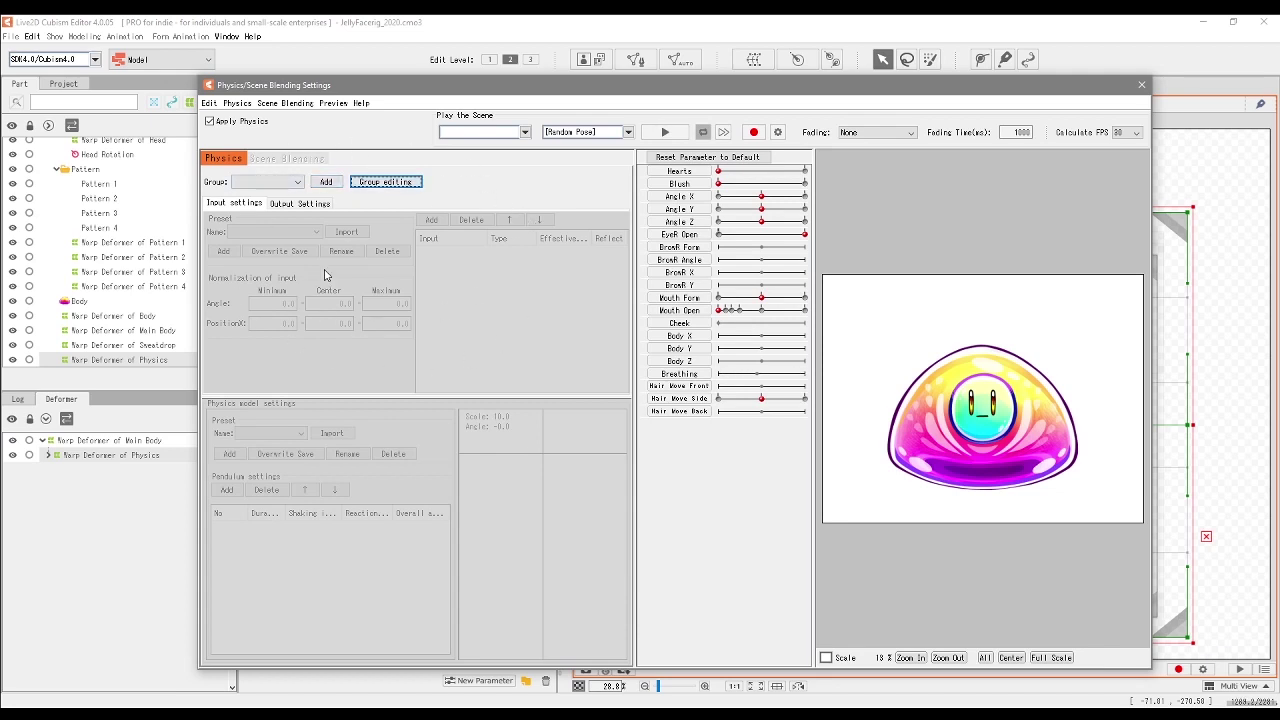
{"action": "left_click", "coordinate": [336, 186]}
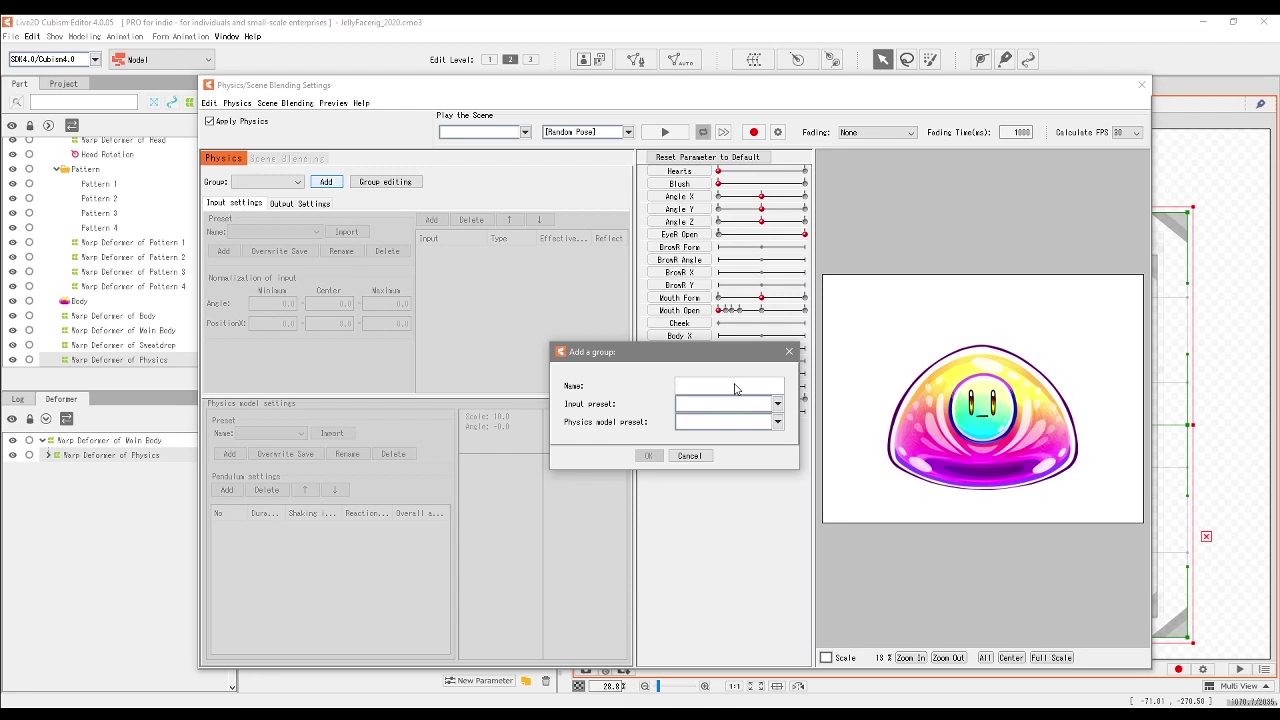
{"action": "type", "text": "Jelly Physics"}
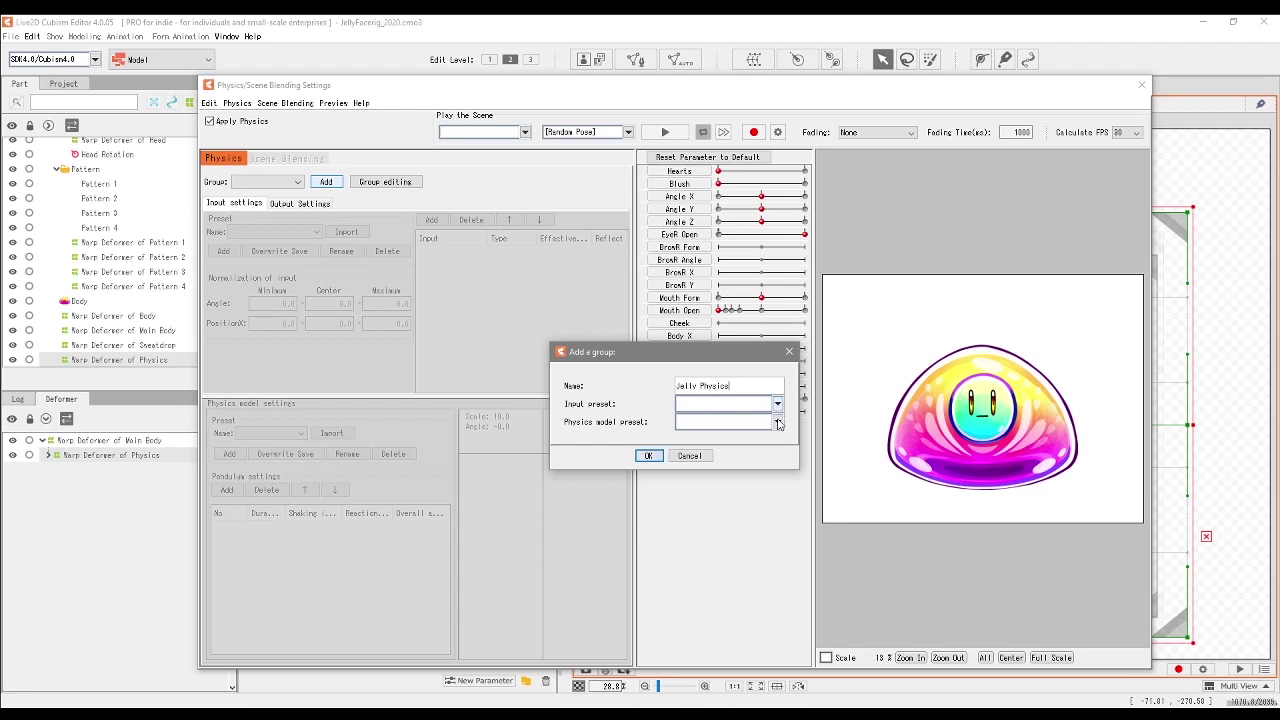
{"action": "left_click", "coordinate": [777, 422]}
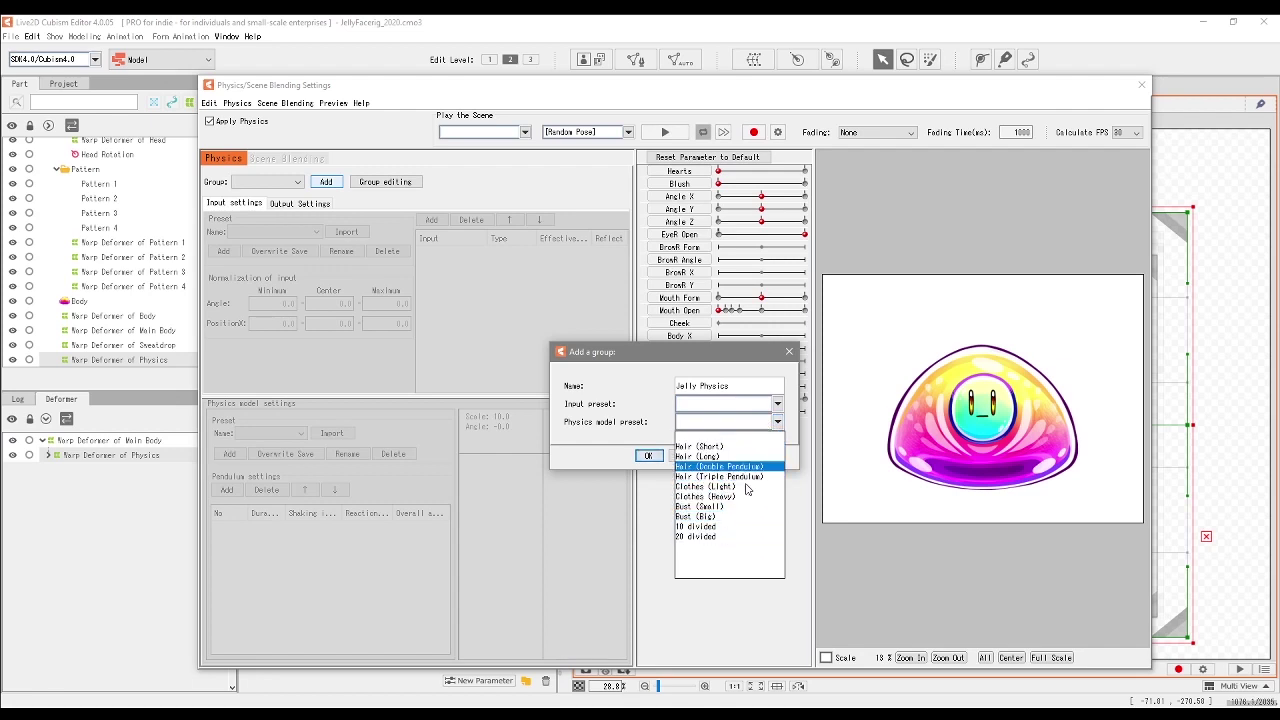
{"action": "left_click", "coordinate": [594, 459]}
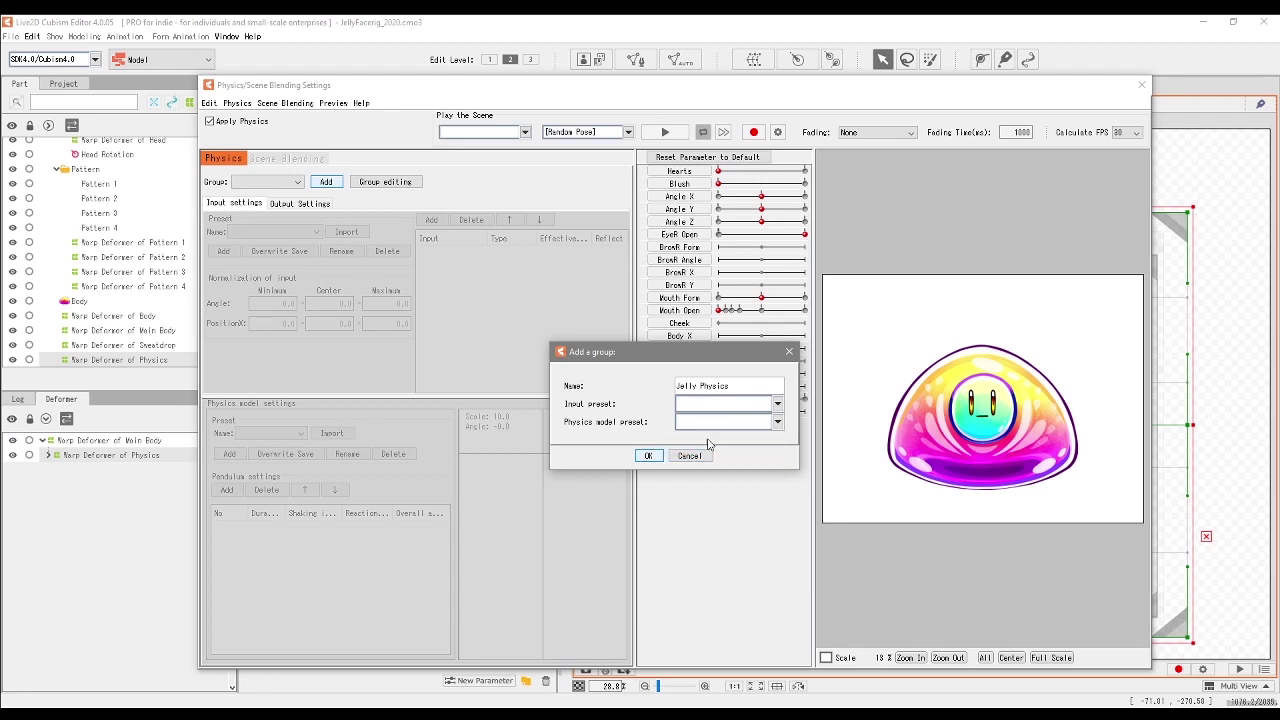
{"action": "left_click", "coordinate": [777, 422]}
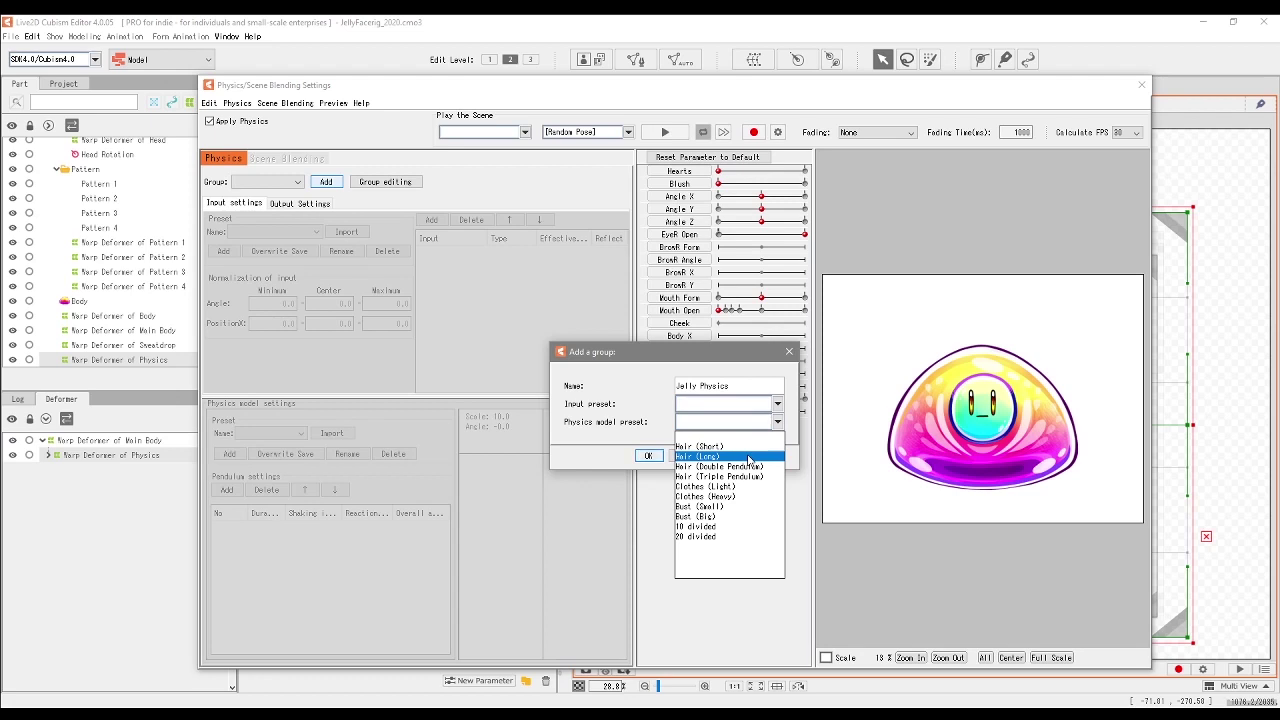
{"action": "left_click", "coordinate": [749, 458]}
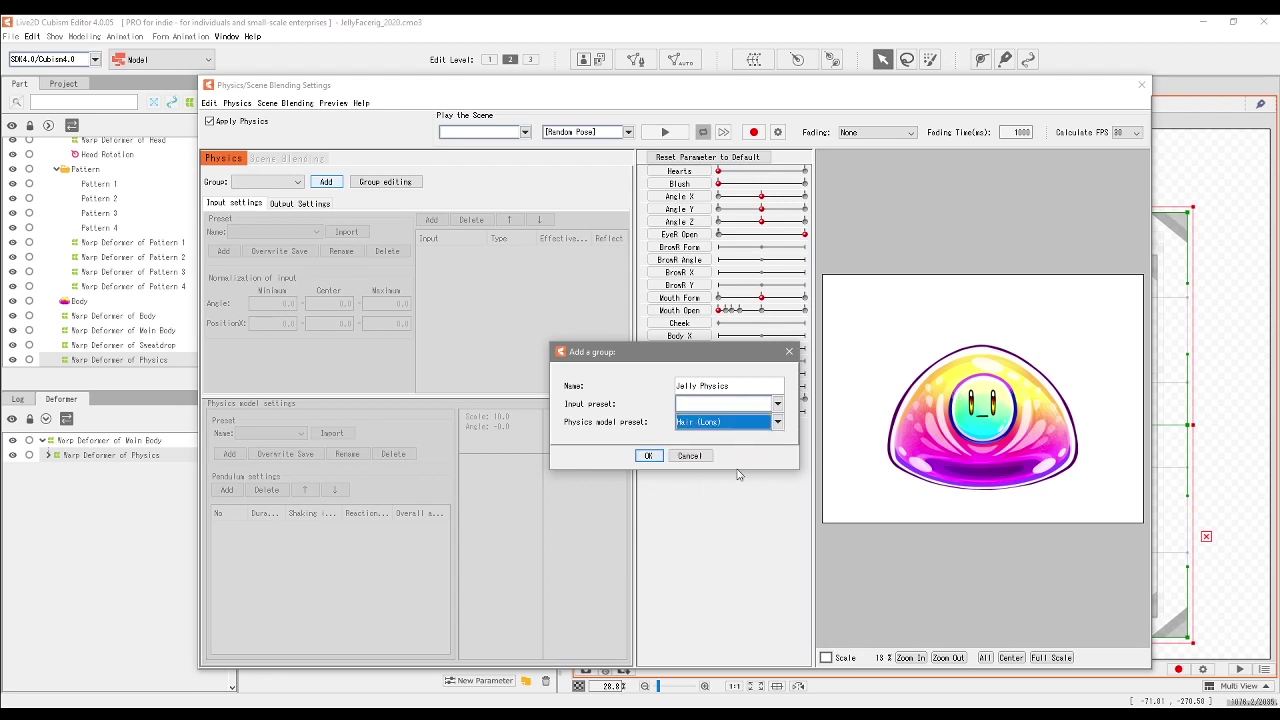
{"action": "left_click", "coordinate": [779, 404]}
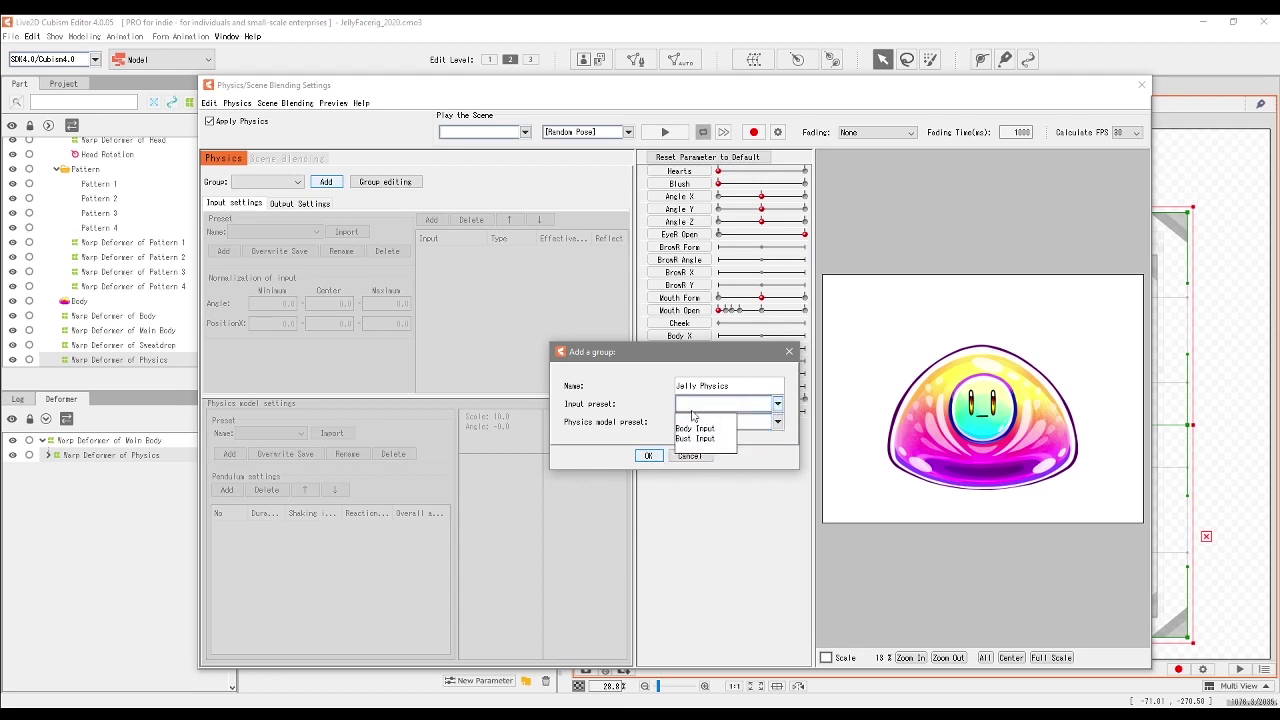
{"action": "left_click", "coordinate": [588, 430]}
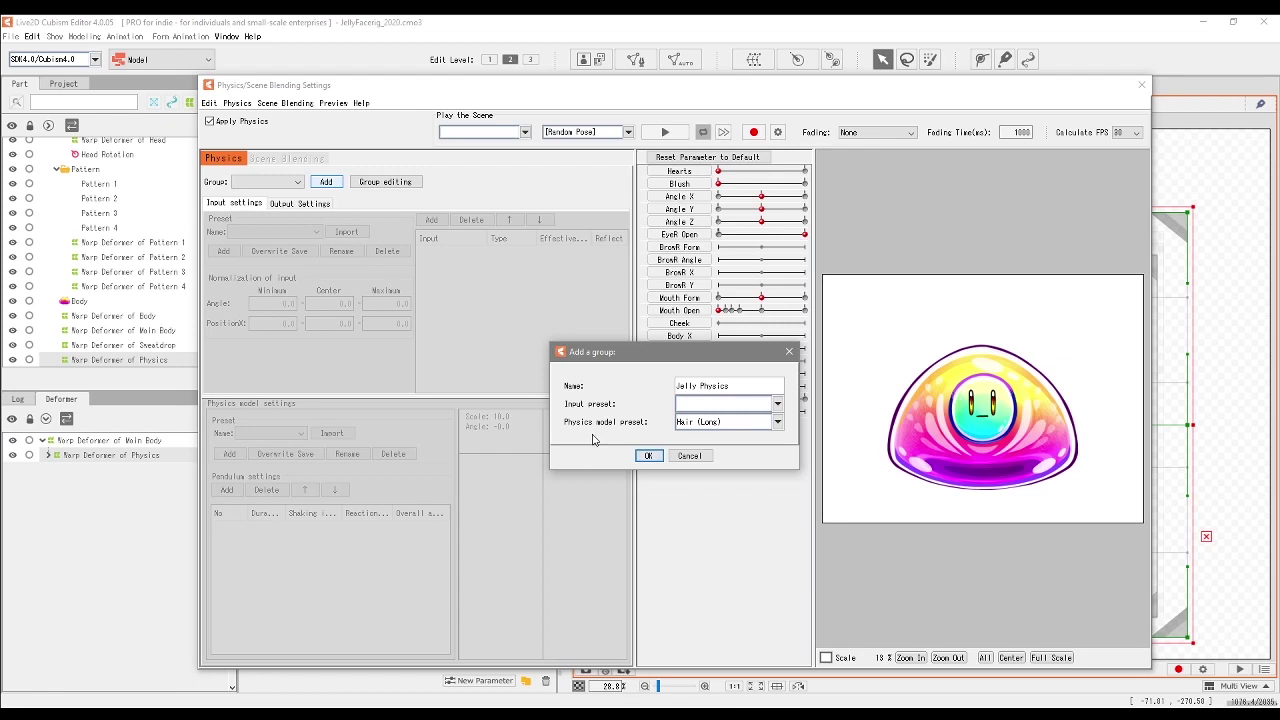
{"action": "left_click", "coordinate": [648, 456]}
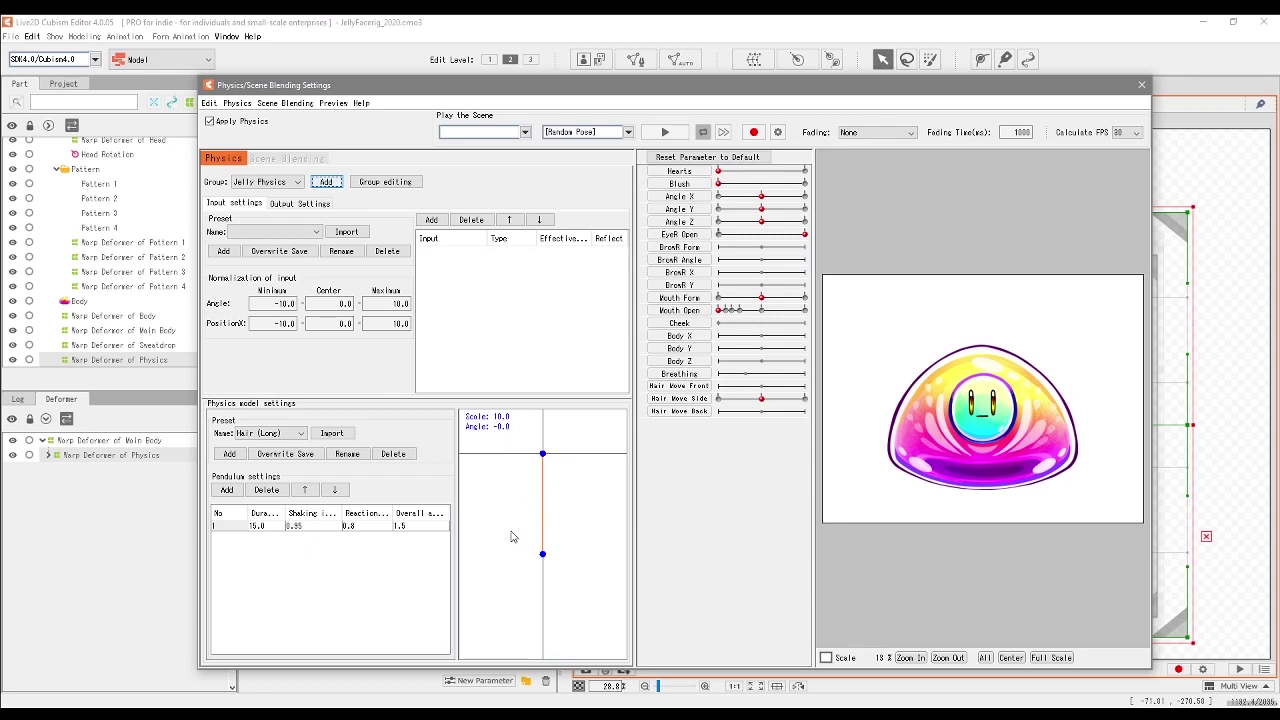
{"action": "left_click_drag", "start_coordinate": [718, 171], "coordinate": [749, 196]}
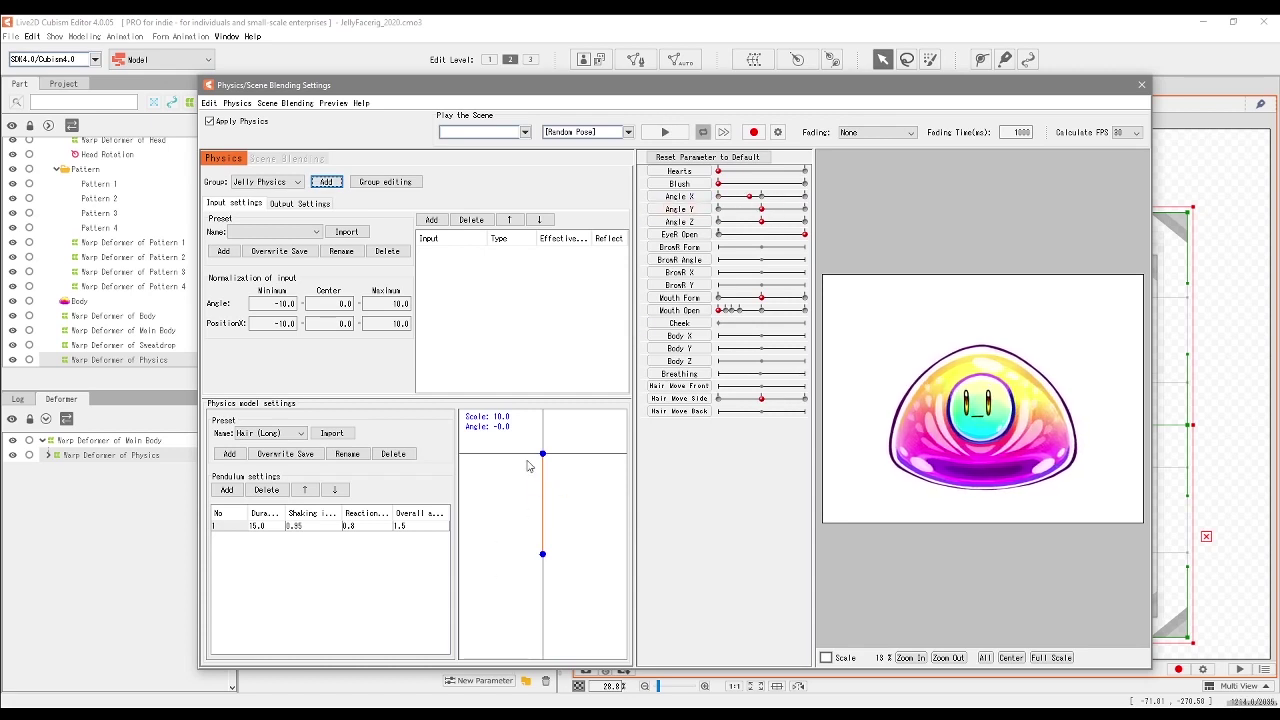
{"action": "left_click", "coordinate": [762, 197]}
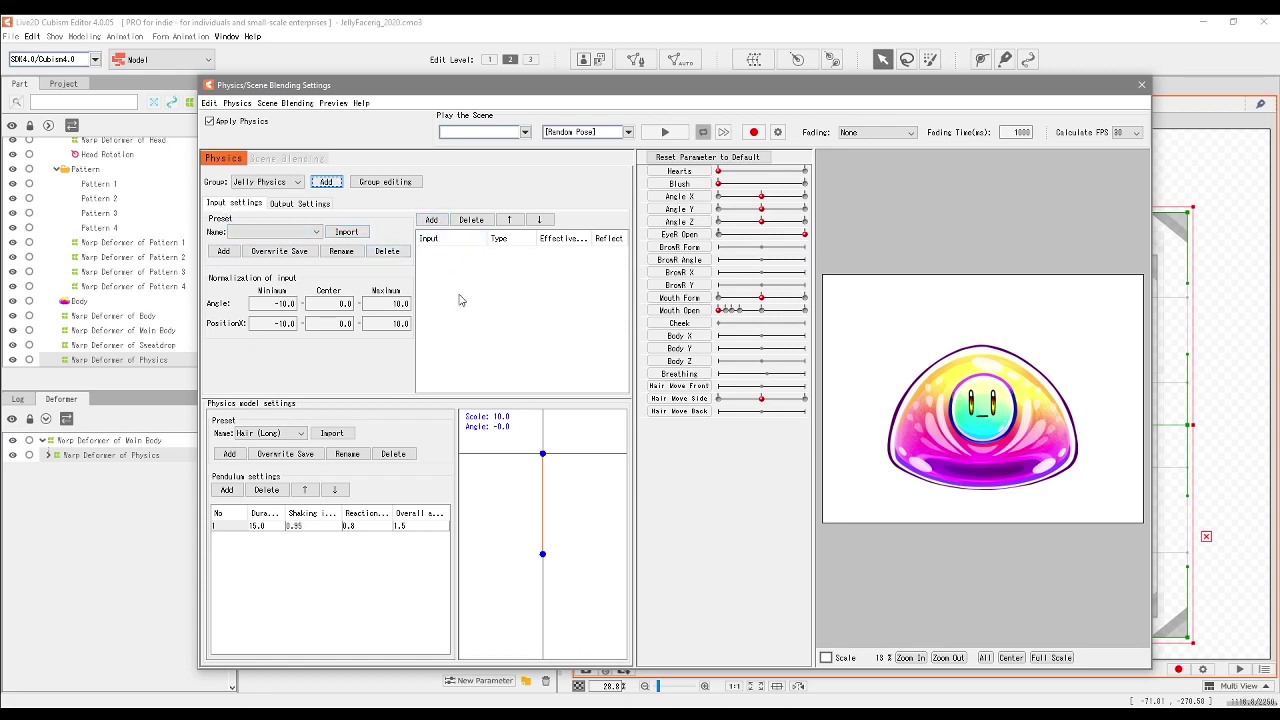
{"action": "left_click", "coordinate": [431, 220]}
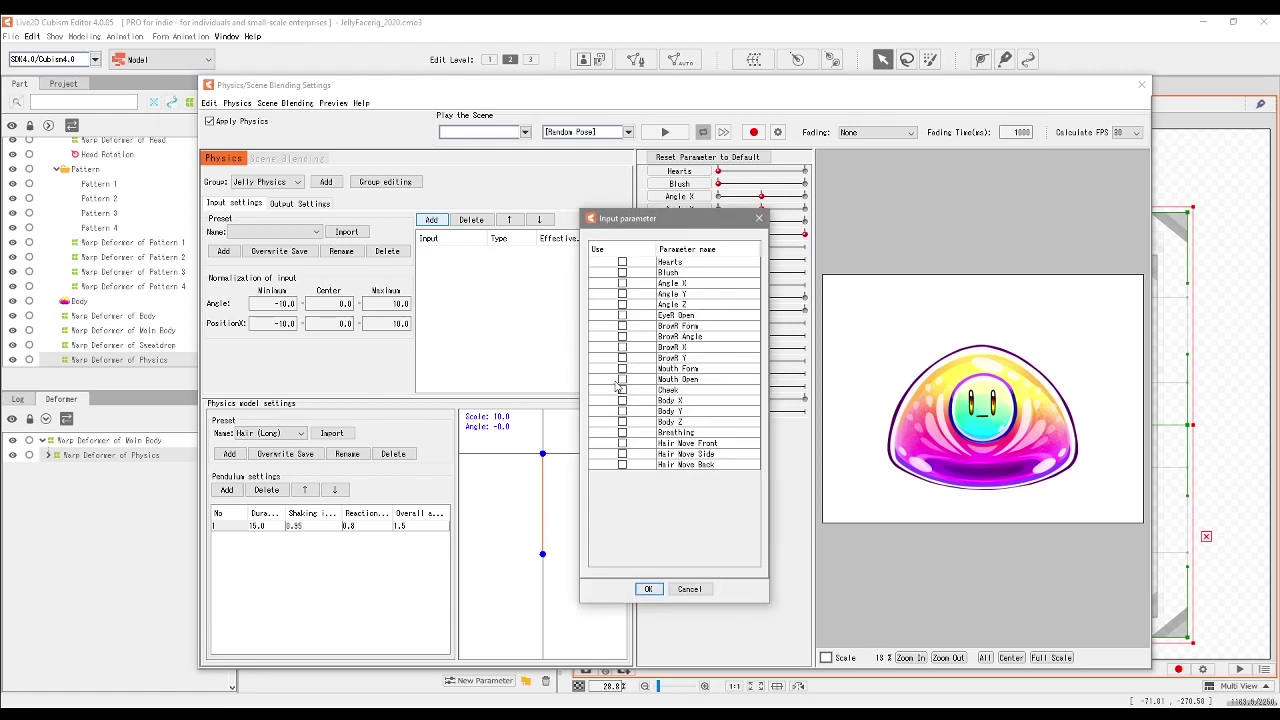
- Add Angle X, Y and Z as Jelly Physics inputs with weights 31, 9 and 100
{"action": "left_click", "coordinate": [622, 284]}
{"action": "left_click", "coordinate": [622, 304]}
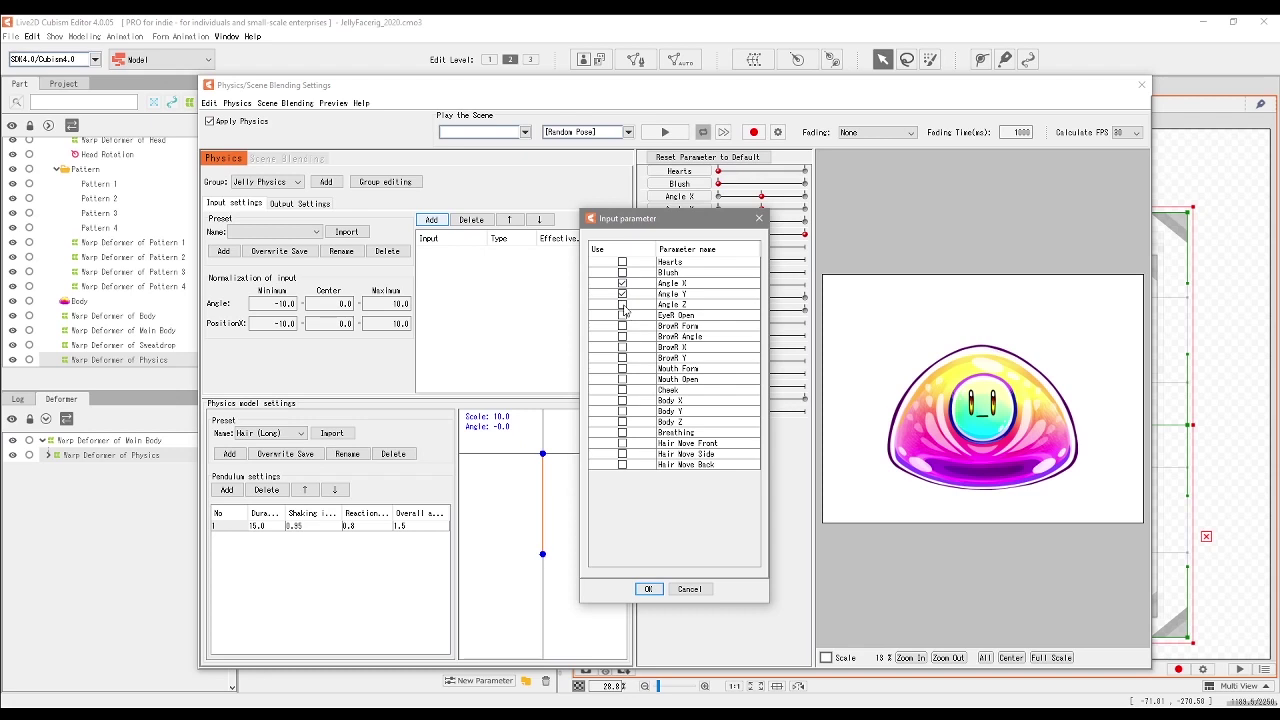
{"action": "left_click", "coordinate": [648, 590]}
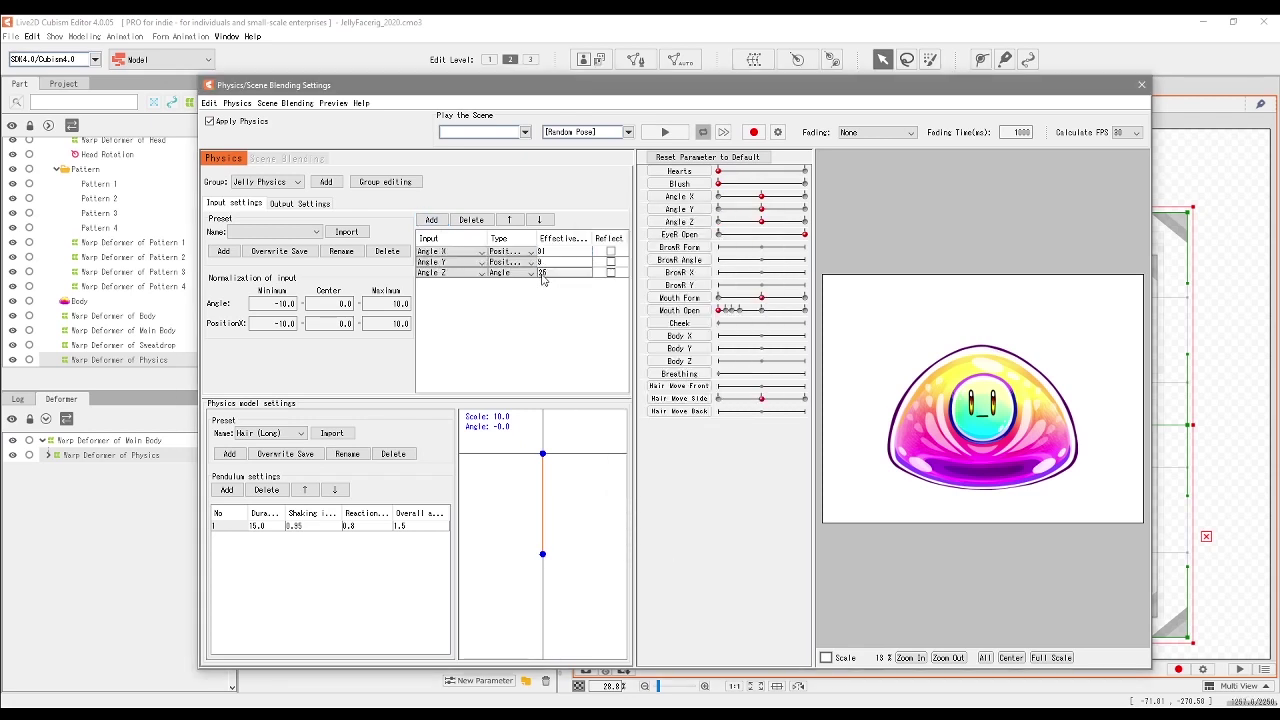
{"action": "left_click", "coordinate": [540, 272]}
{"action": "left_click", "coordinate": [548, 270]}
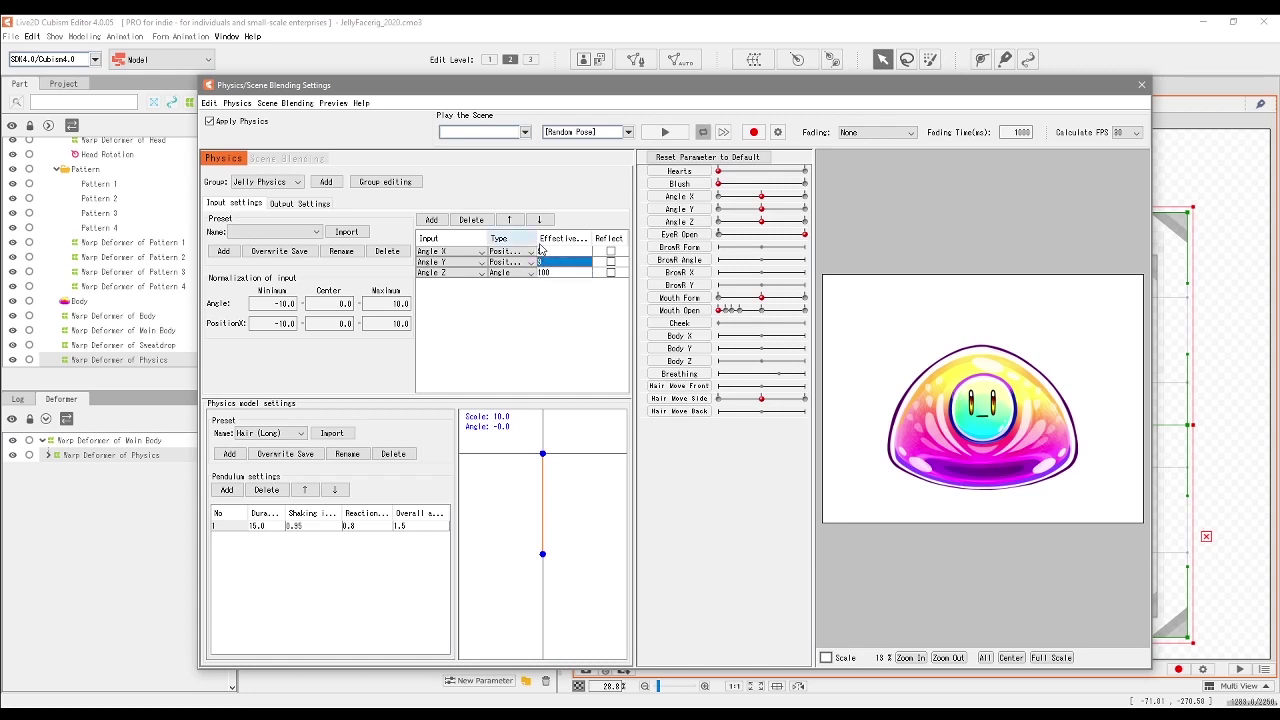
{"action": "left_click", "coordinate": [560, 251]}
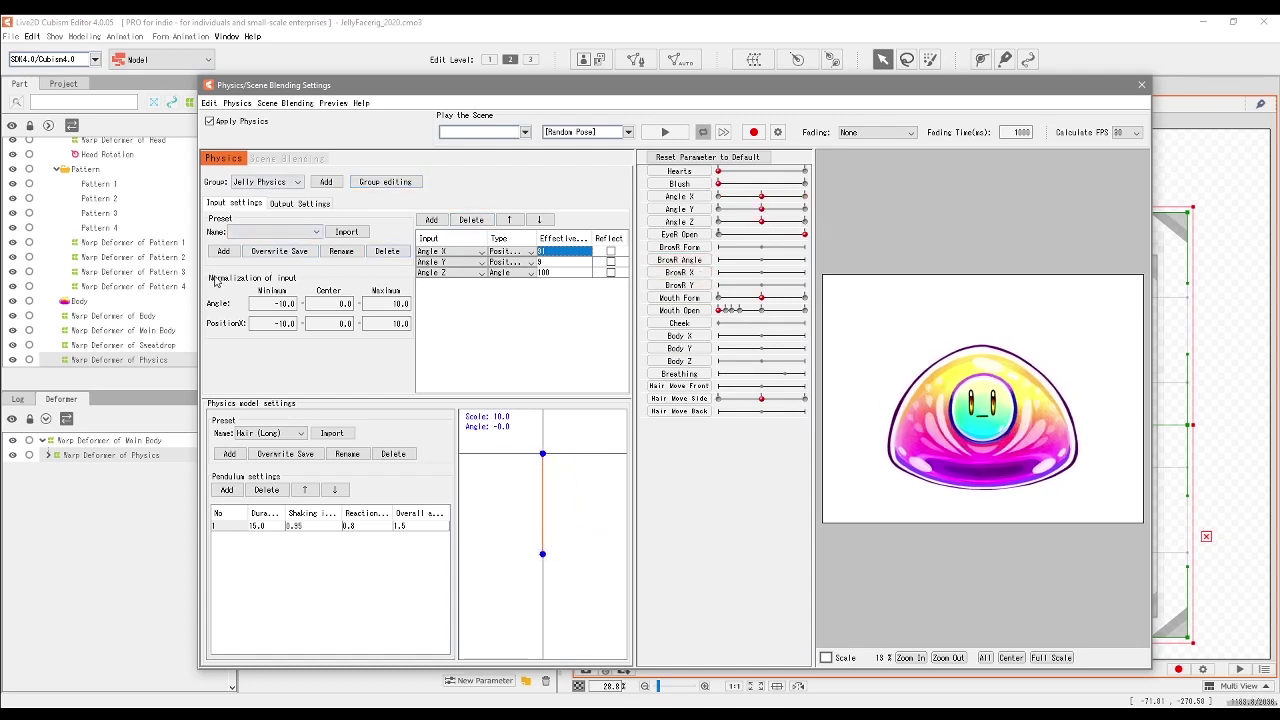
{"action": "left_click", "coordinate": [300, 203]}
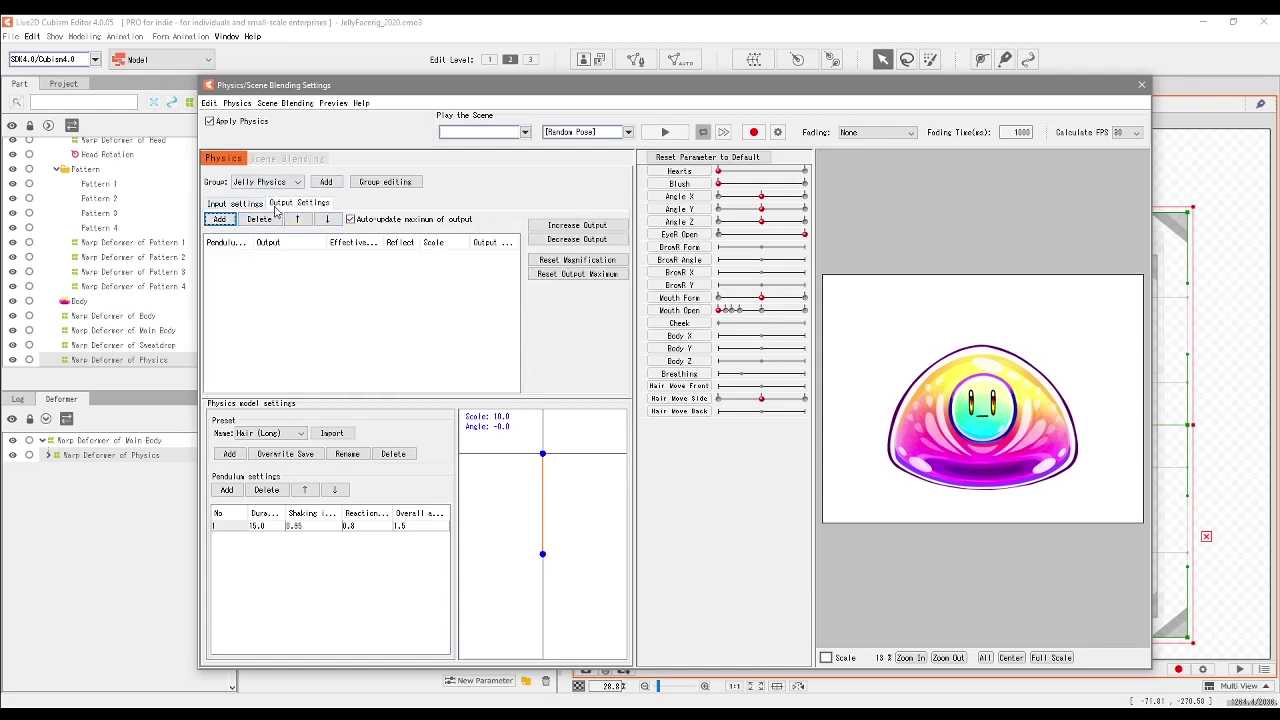
- Set Hair Wave Side as the Jelly Physics output and test it by turning Angle X left
{"action": "left_click", "coordinate": [220, 219]}
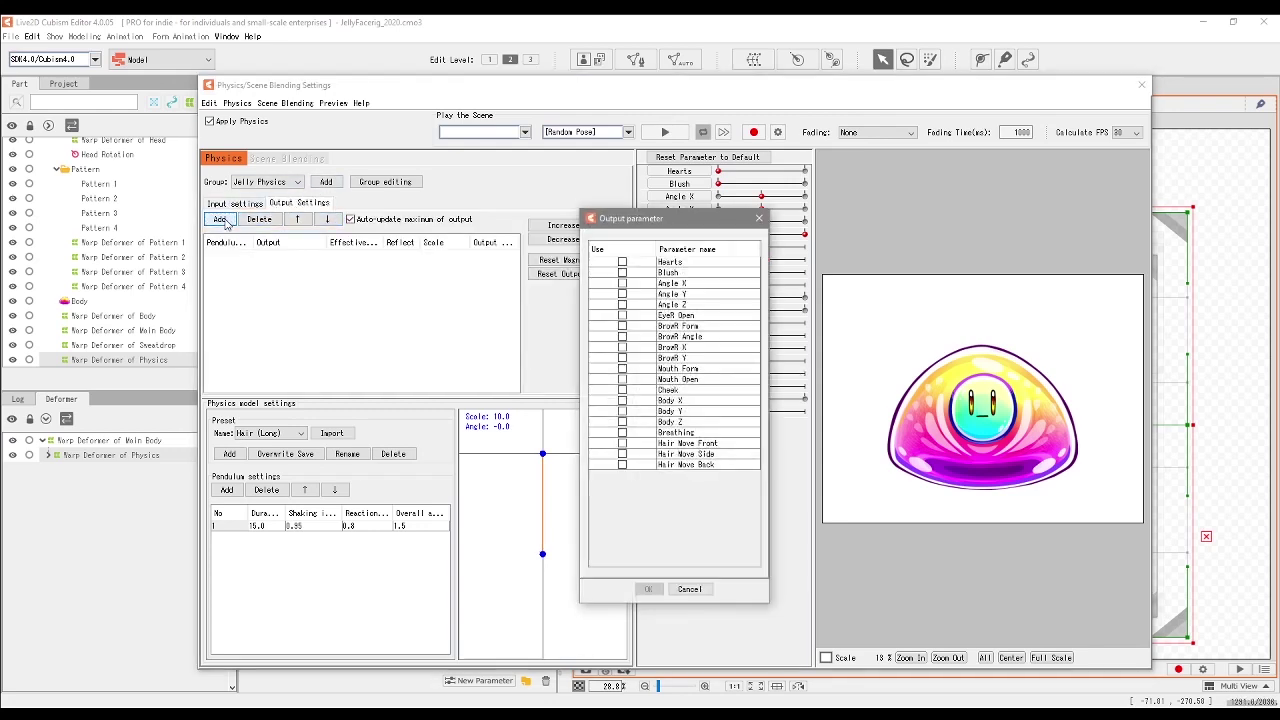
{"action": "left_click", "coordinate": [622, 454]}
{"action": "left_click", "coordinate": [648, 589]}
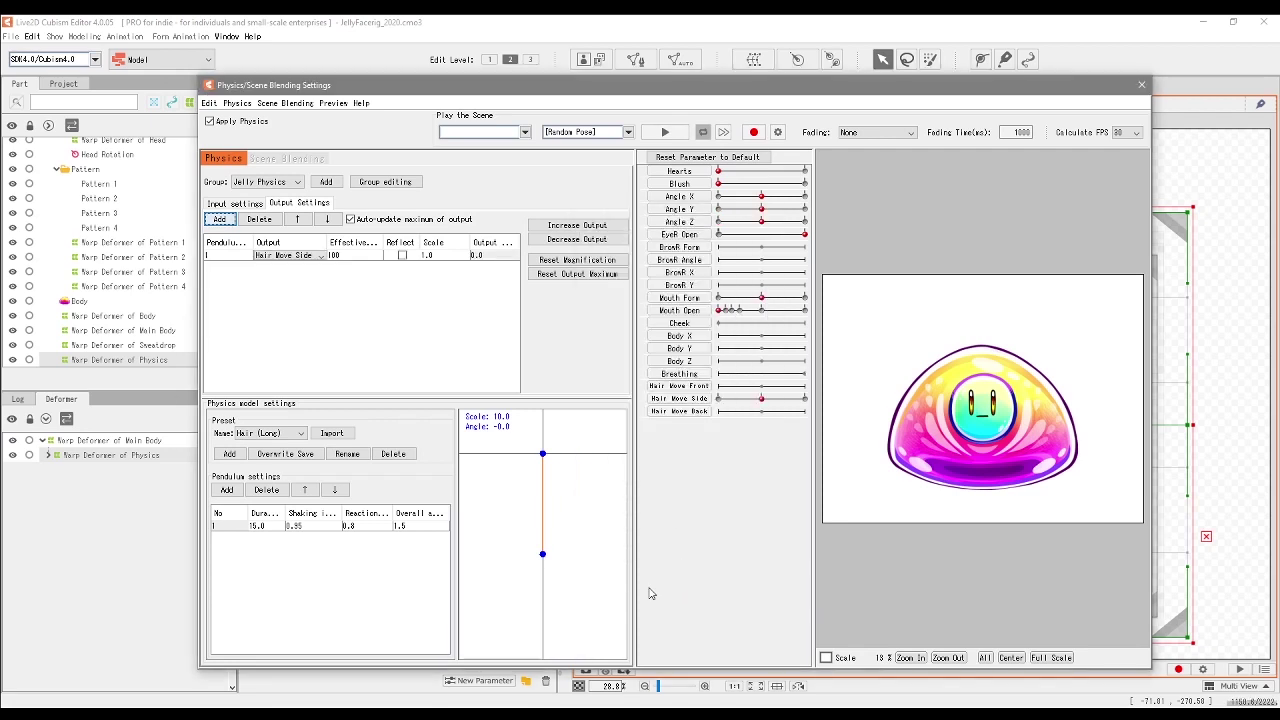
{"action": "left_click_drag", "start_coordinate": [762, 197], "coordinate": [685, 285]}
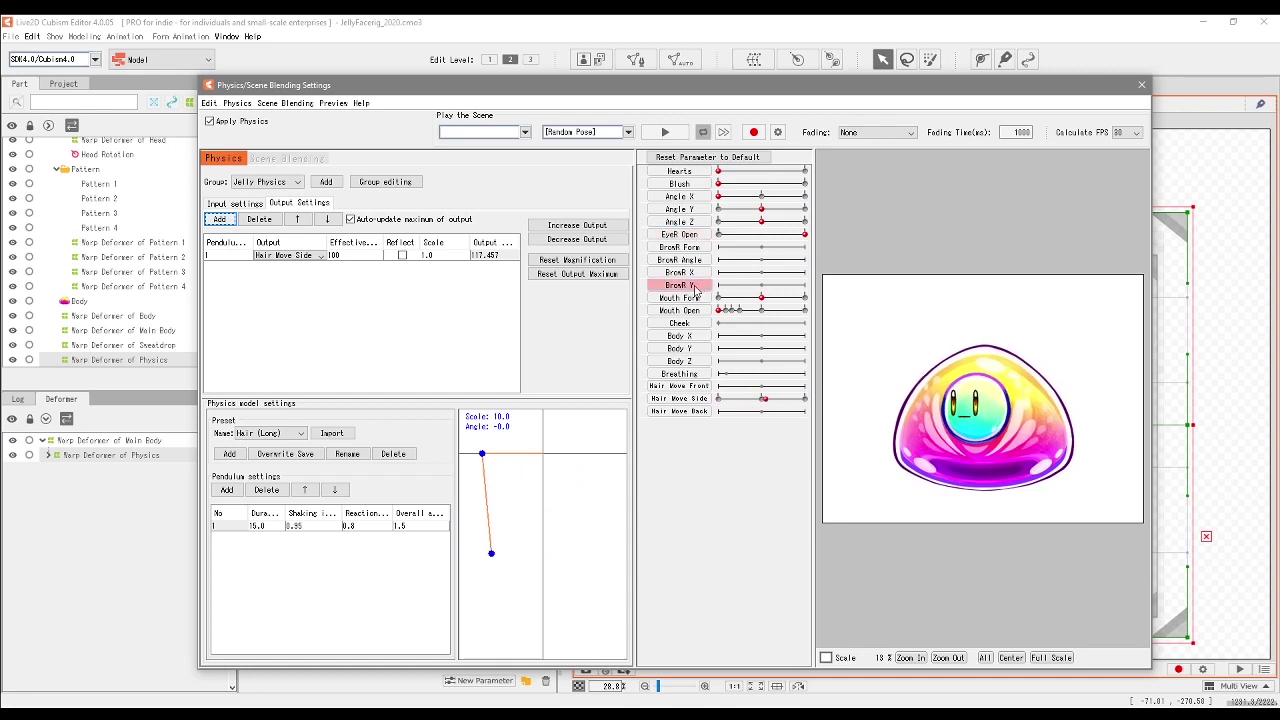
{"action": "left_click", "coordinate": [235, 203]}
- Import the Hair (Double Pendulum) preset and test it by turning the head left
{"action": "left_click", "coordinate": [299, 434]}
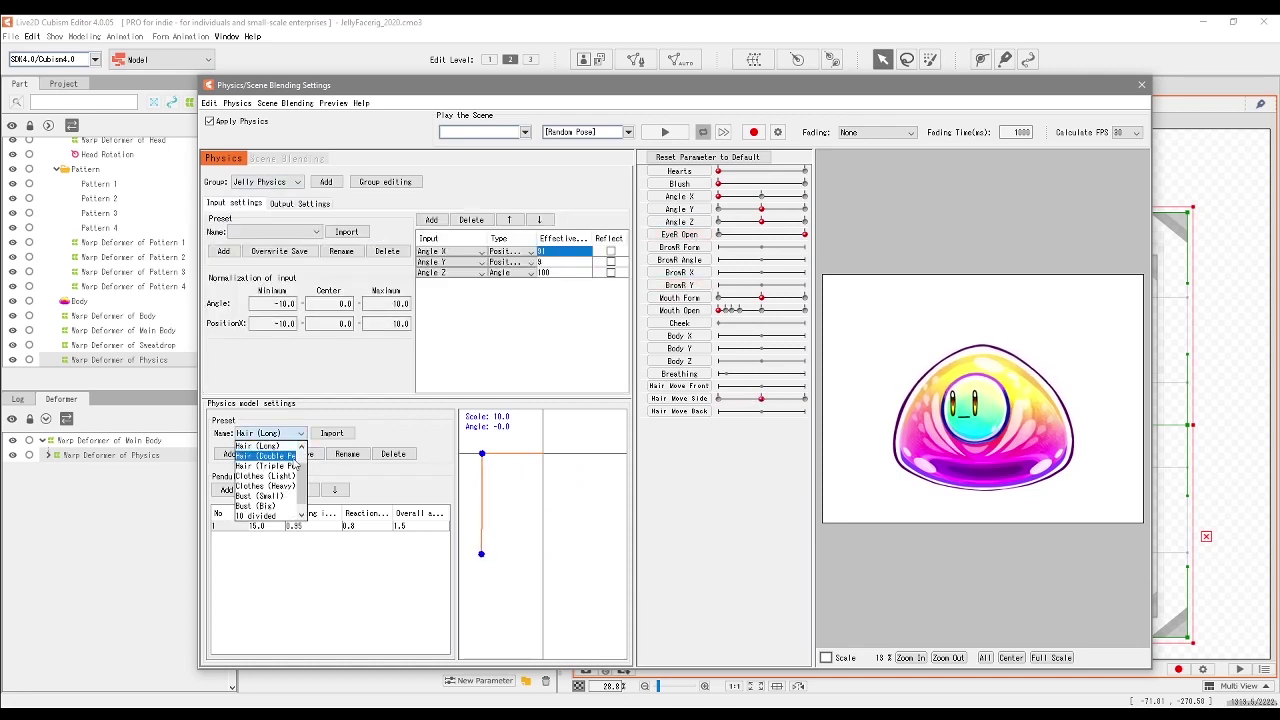
{"action": "left_click", "coordinate": [438, 508]}
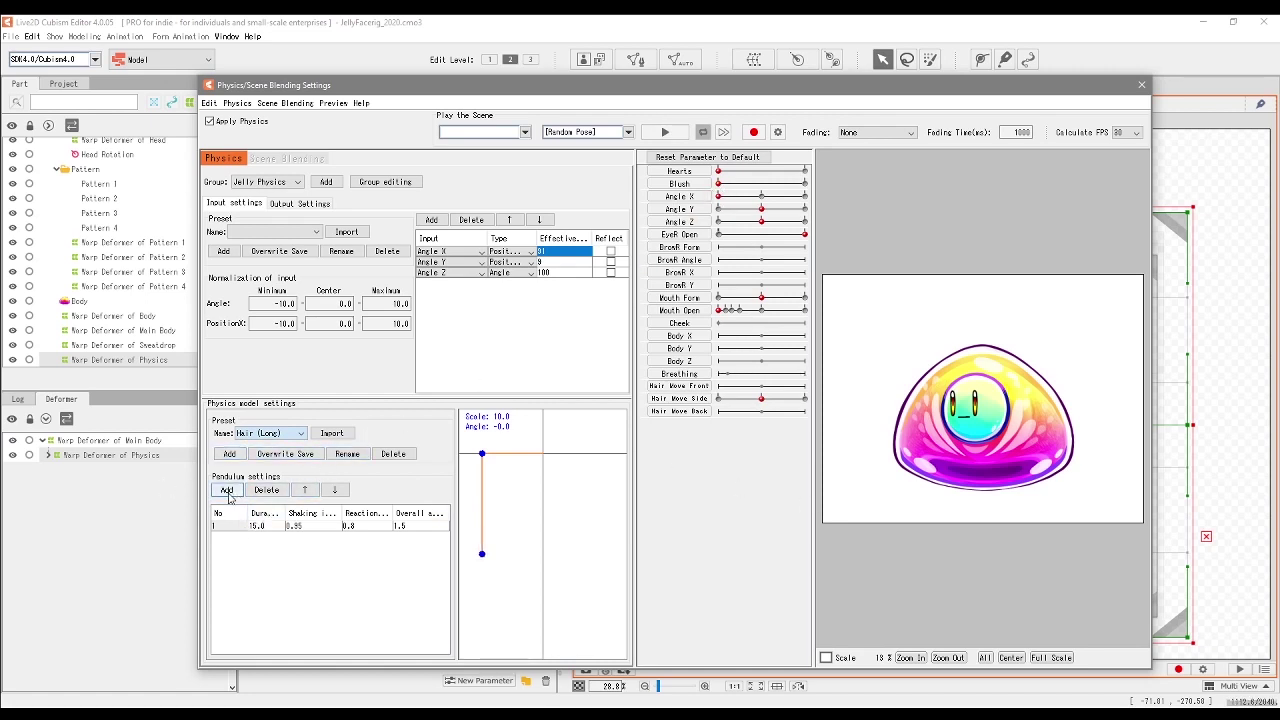
{"action": "left_click", "coordinate": [265, 433]}
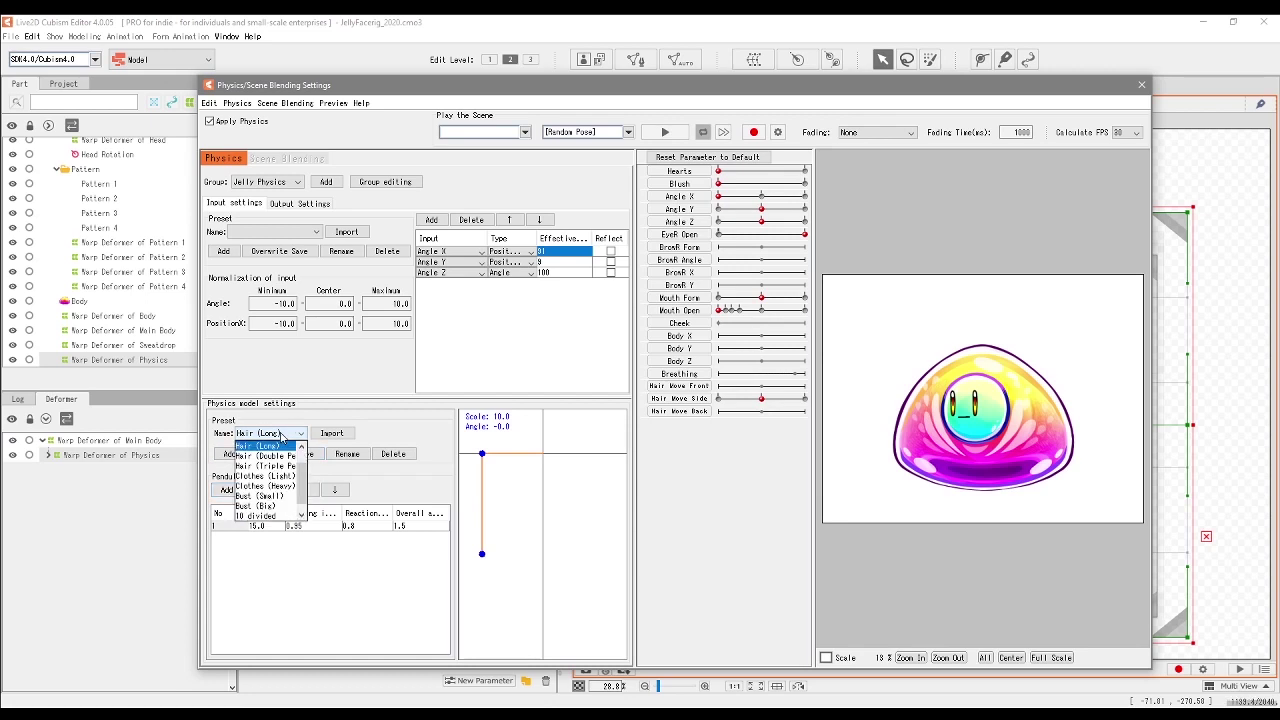
{"action": "left_click", "coordinate": [279, 497]}
{"action": "left_click", "coordinate": [250, 436]}
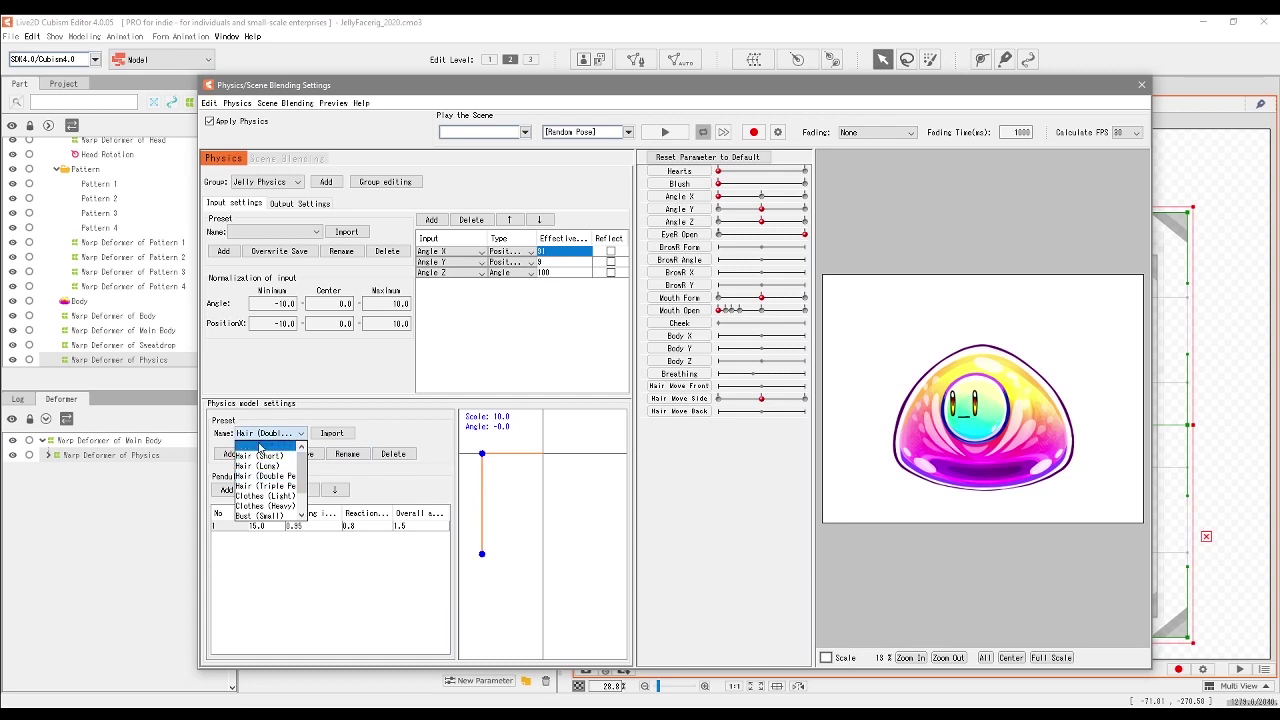
{"action": "left_click", "coordinate": [268, 476]}
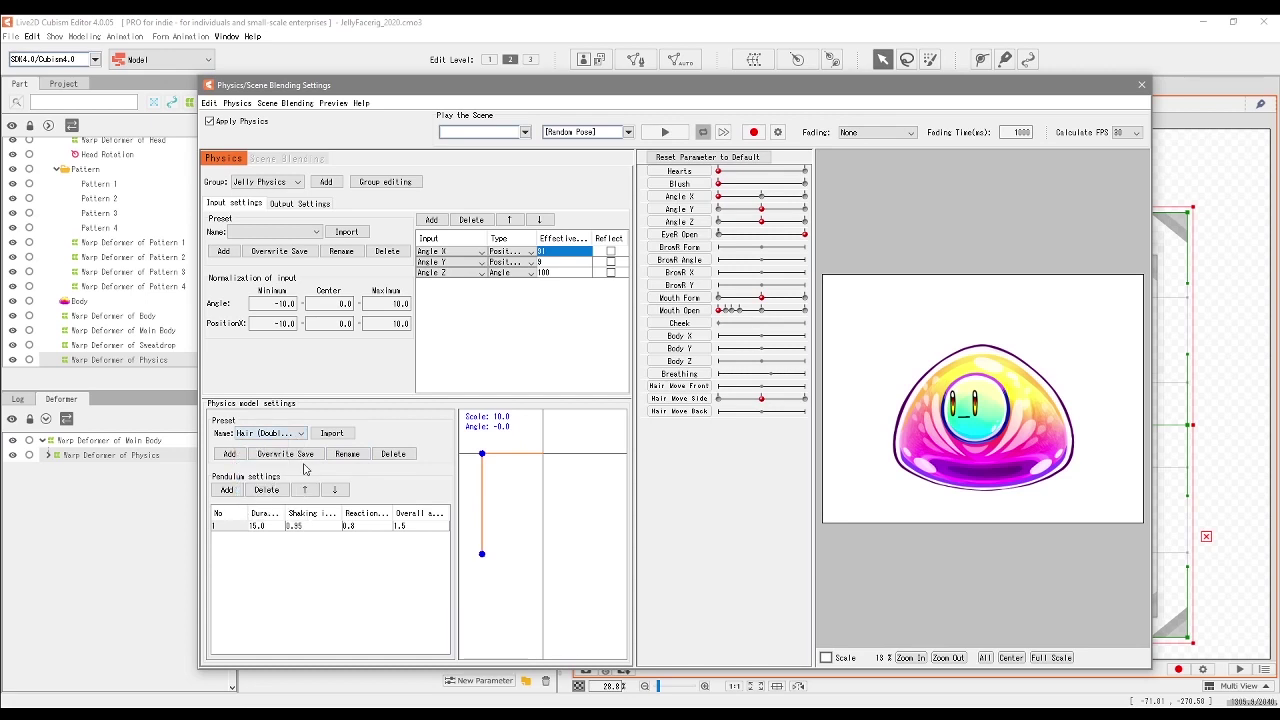
{"action": "left_click", "coordinate": [347, 436]}
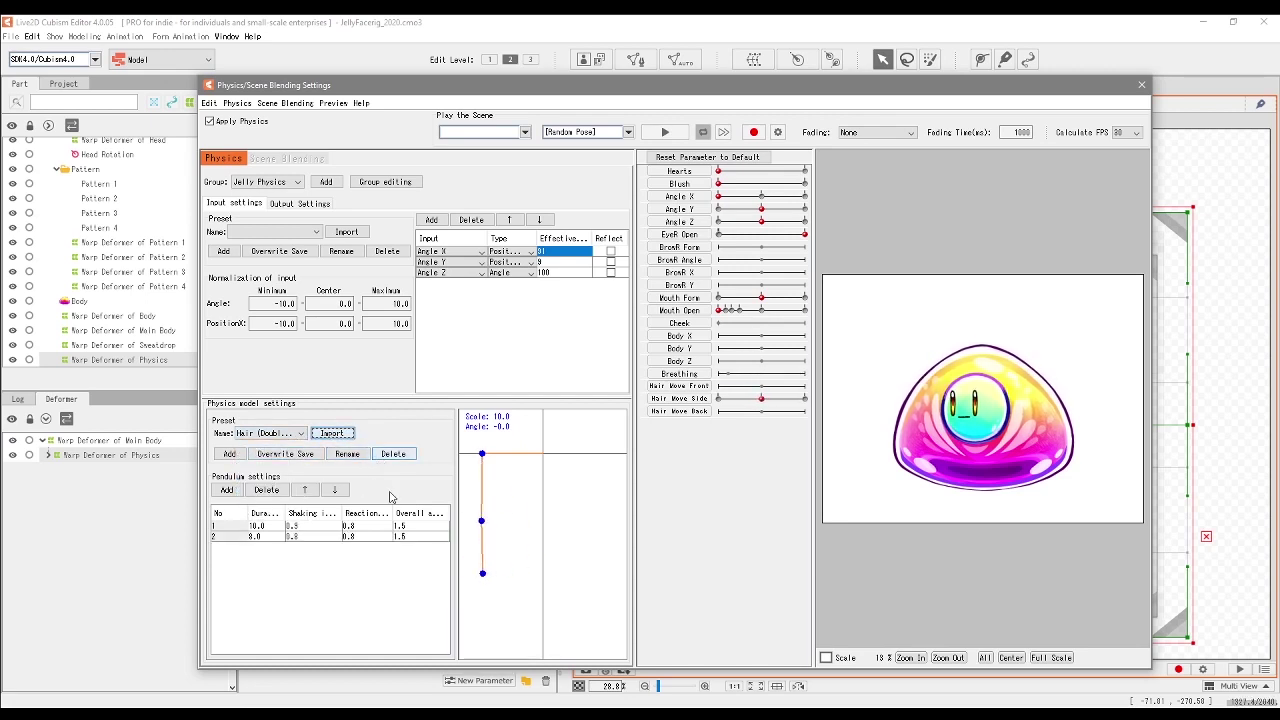
{"action": "left_click_drag", "start_coordinate": [761, 196], "coordinate": [758, 224]}
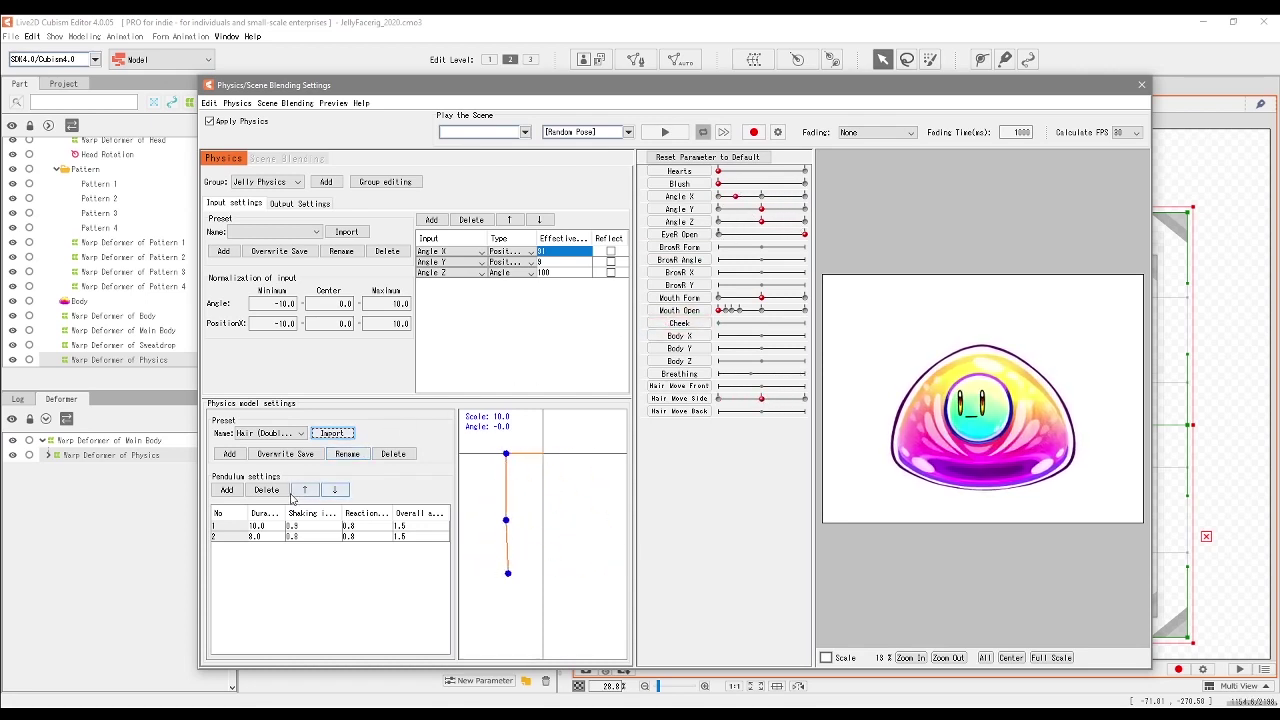
- Import the Hair (Triple) pendulum preset and preview the swing with Angle X
{"action": "key", "text": "shift+Tab"}
{"action": "key", "text": "Down"}
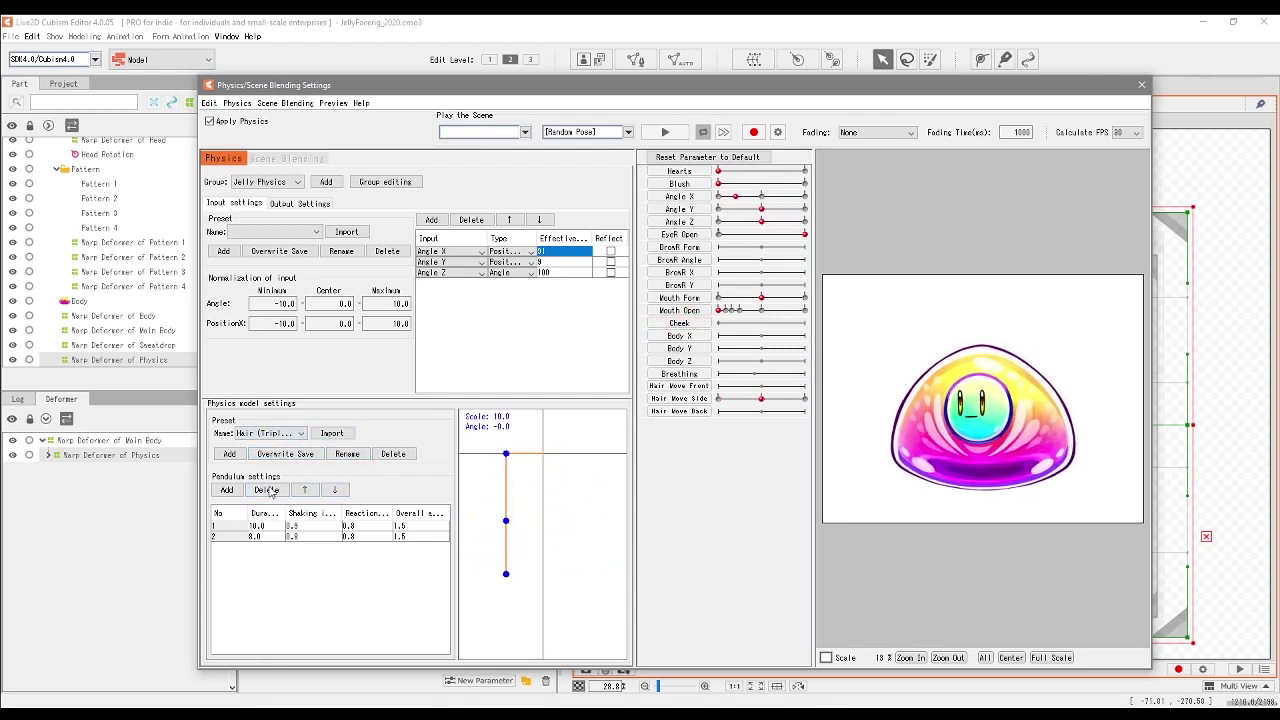
{"action": "left_click", "coordinate": [332, 433]}
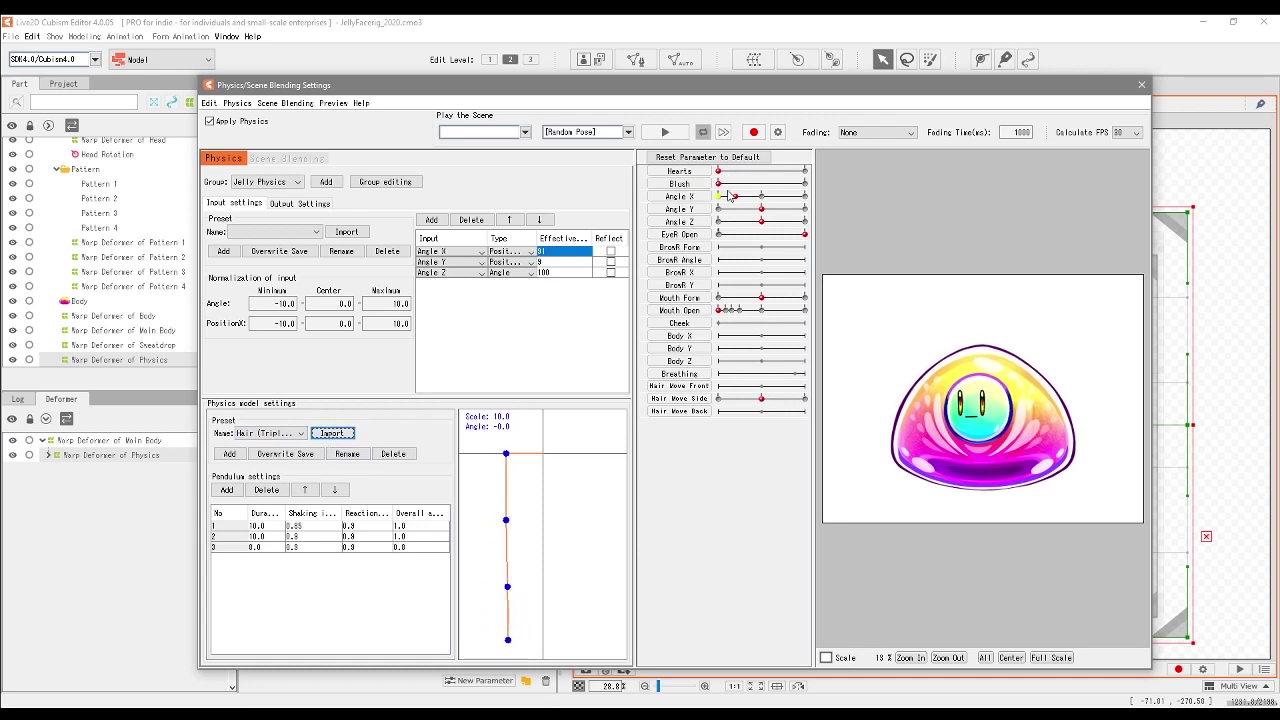
{"action": "left_click_drag", "start_coordinate": [730, 196], "coordinate": [740, 196]}
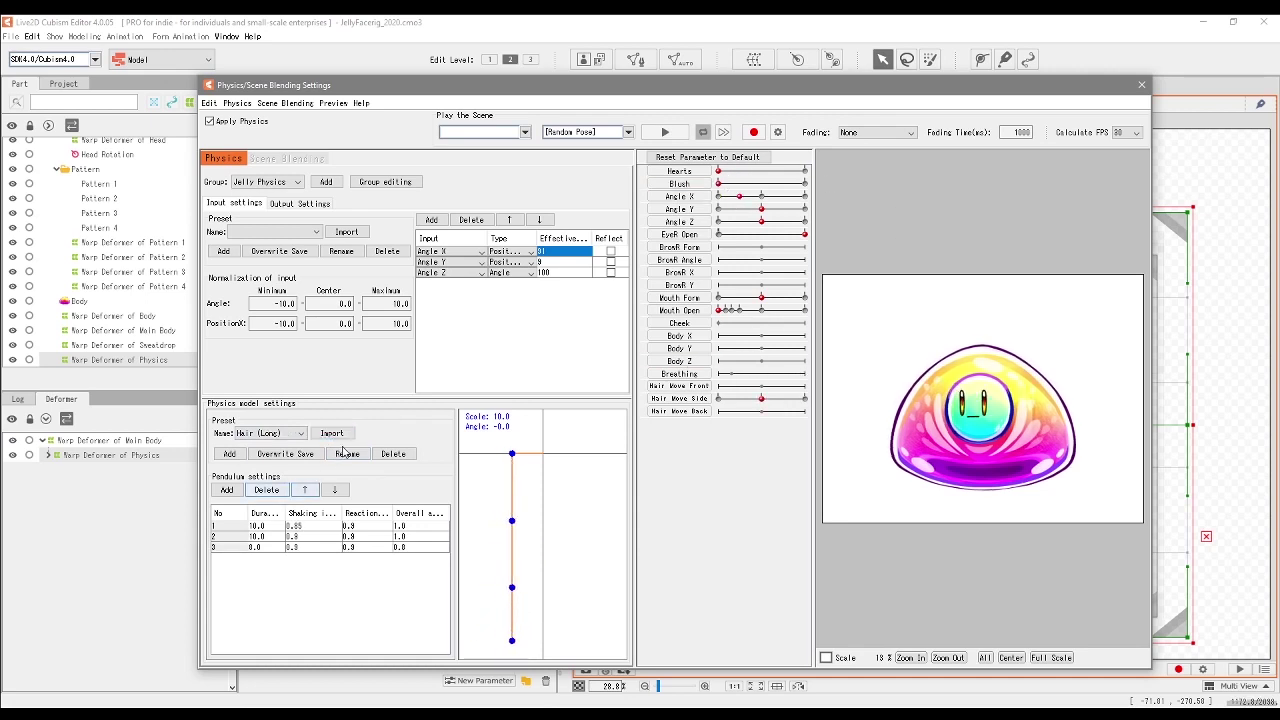
- Delete all three existing pendulums and add two fresh ones
{"action": "left_click", "coordinate": [230, 528]}
{"action": "left_click", "coordinate": [265, 490]}
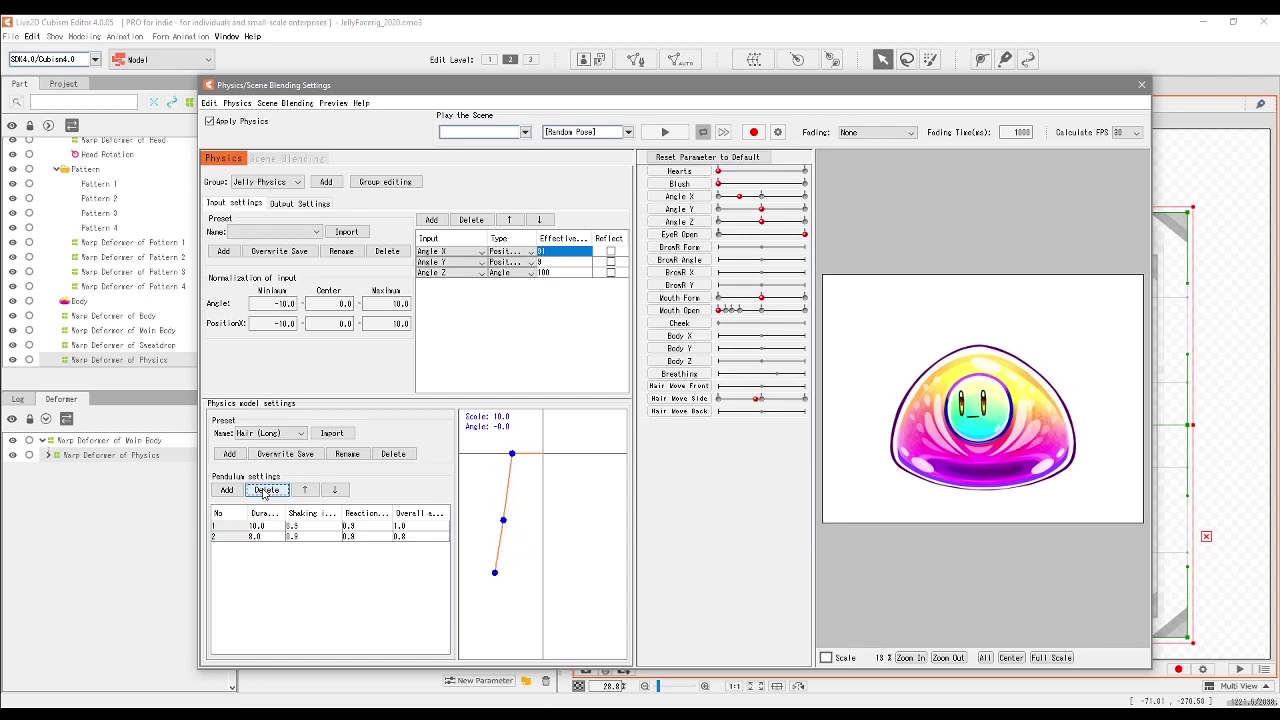
{"action": "left_click", "coordinate": [230, 525]}
{"action": "left_click", "coordinate": [265, 490]}
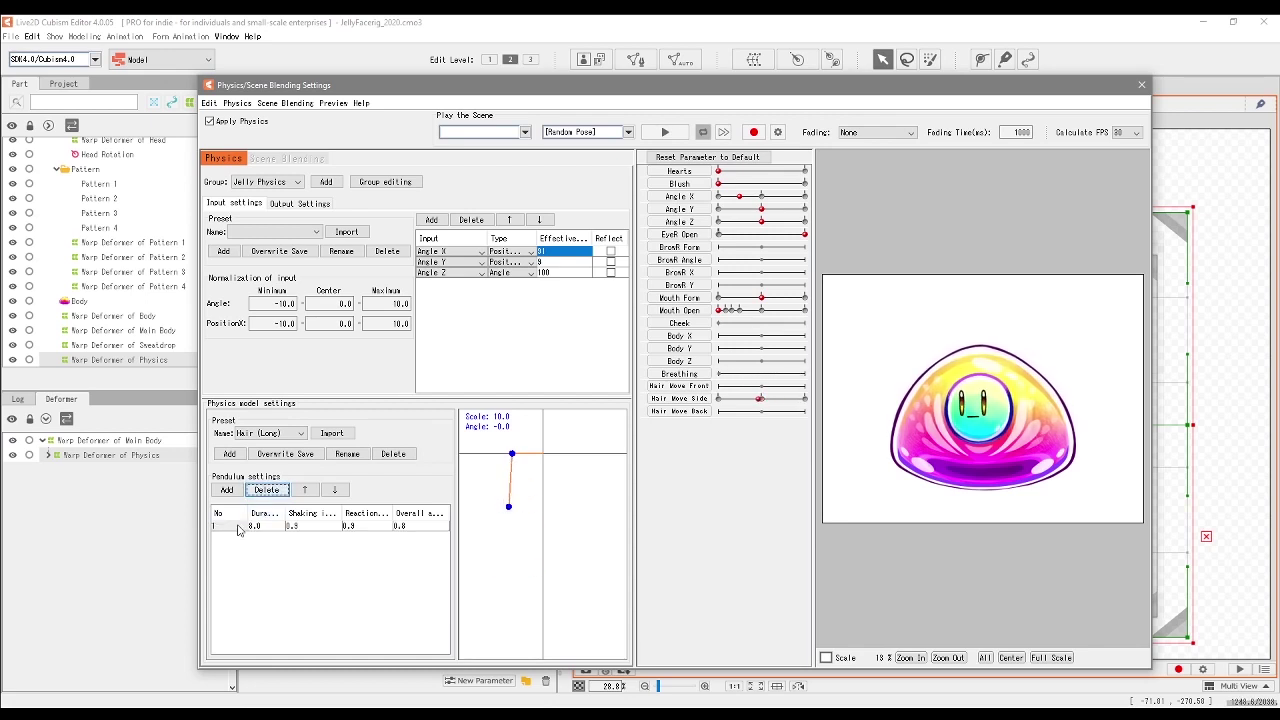
{"action": "left_click", "coordinate": [265, 490]}
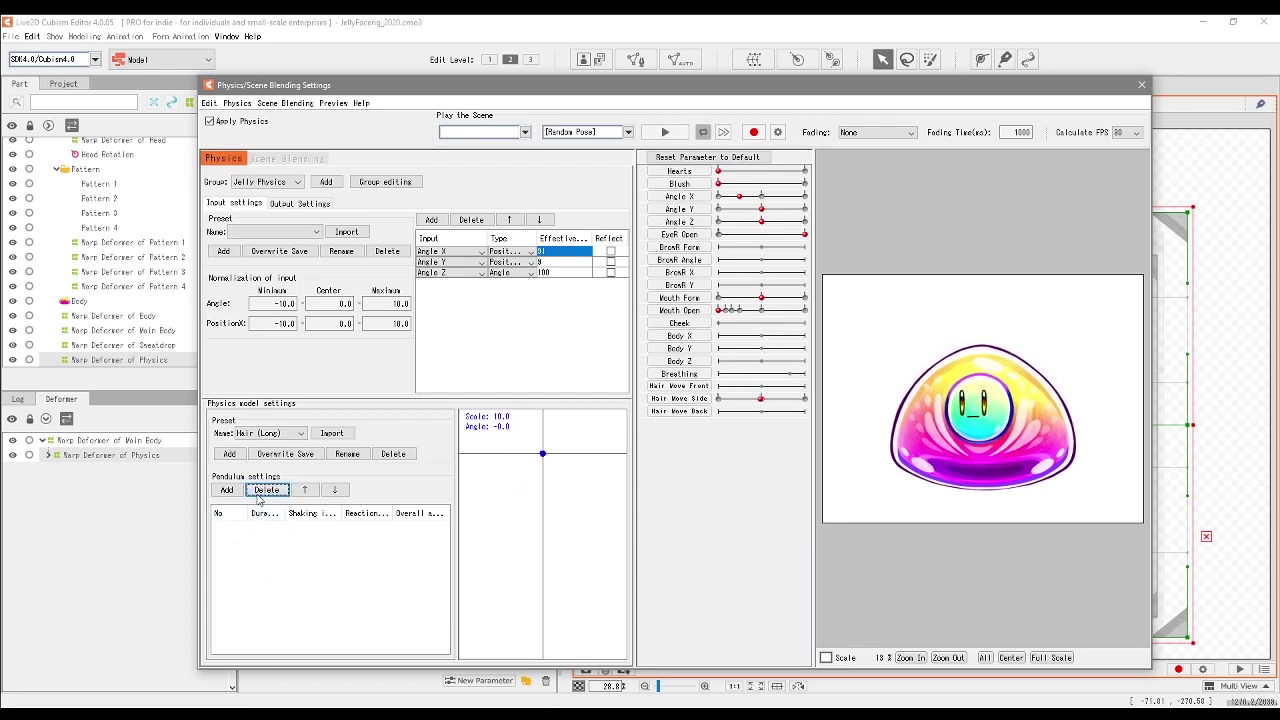
{"action": "left_click", "coordinate": [226, 490]}
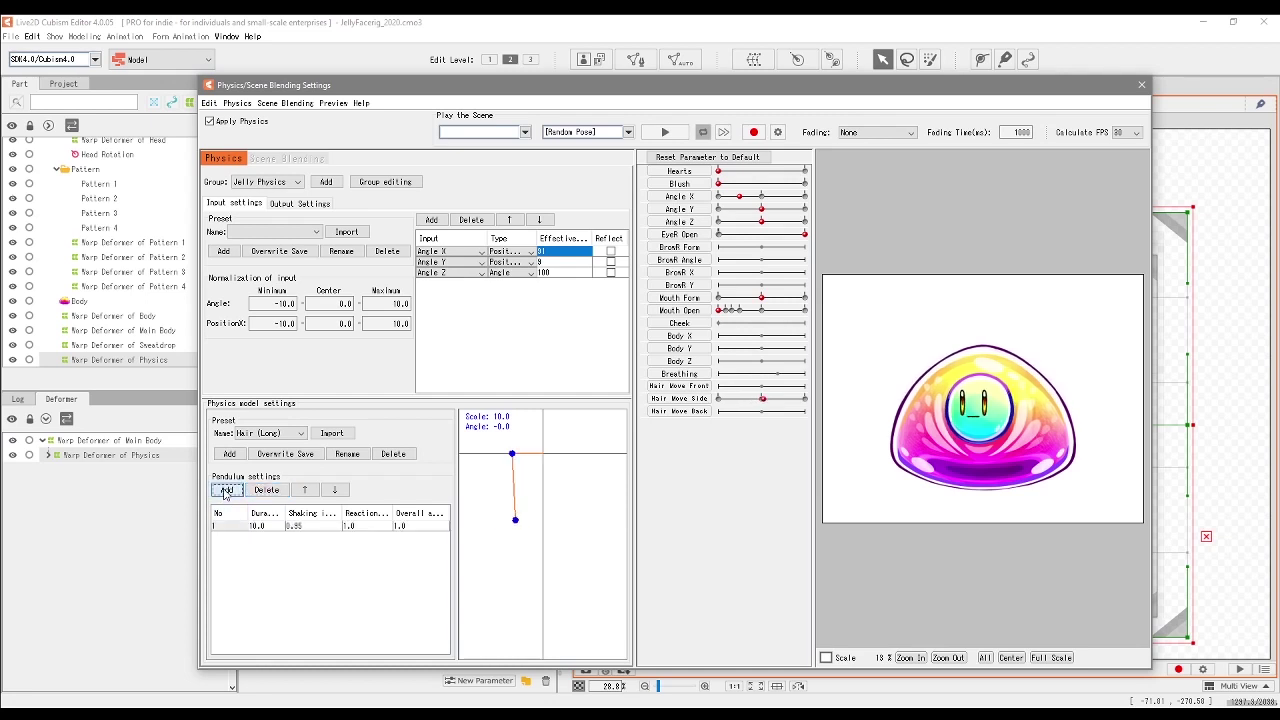
{"action": "left_click", "coordinate": [226, 490]}
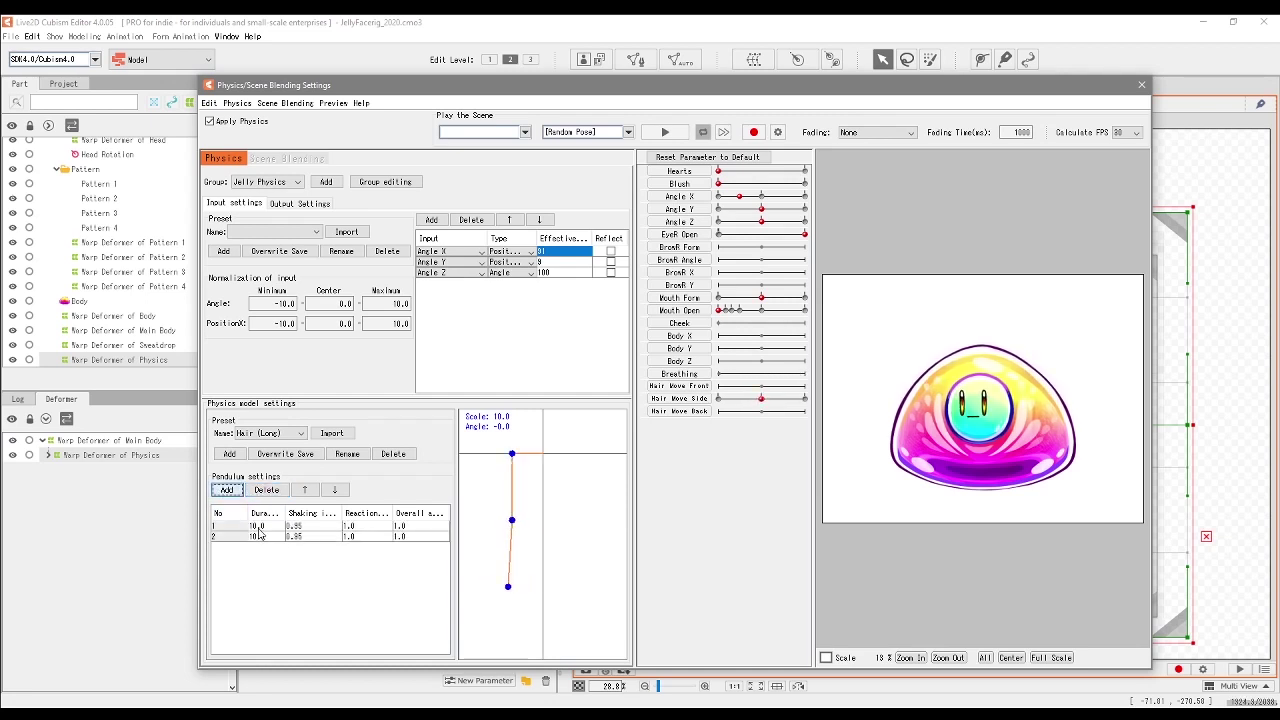
- Set pendulum durations to 11.4 and 13.9 with Shaking 1.0, then test with Angle X
{"action": "left_click_drag", "start_coordinate": [257, 526], "coordinate": [295, 548]}
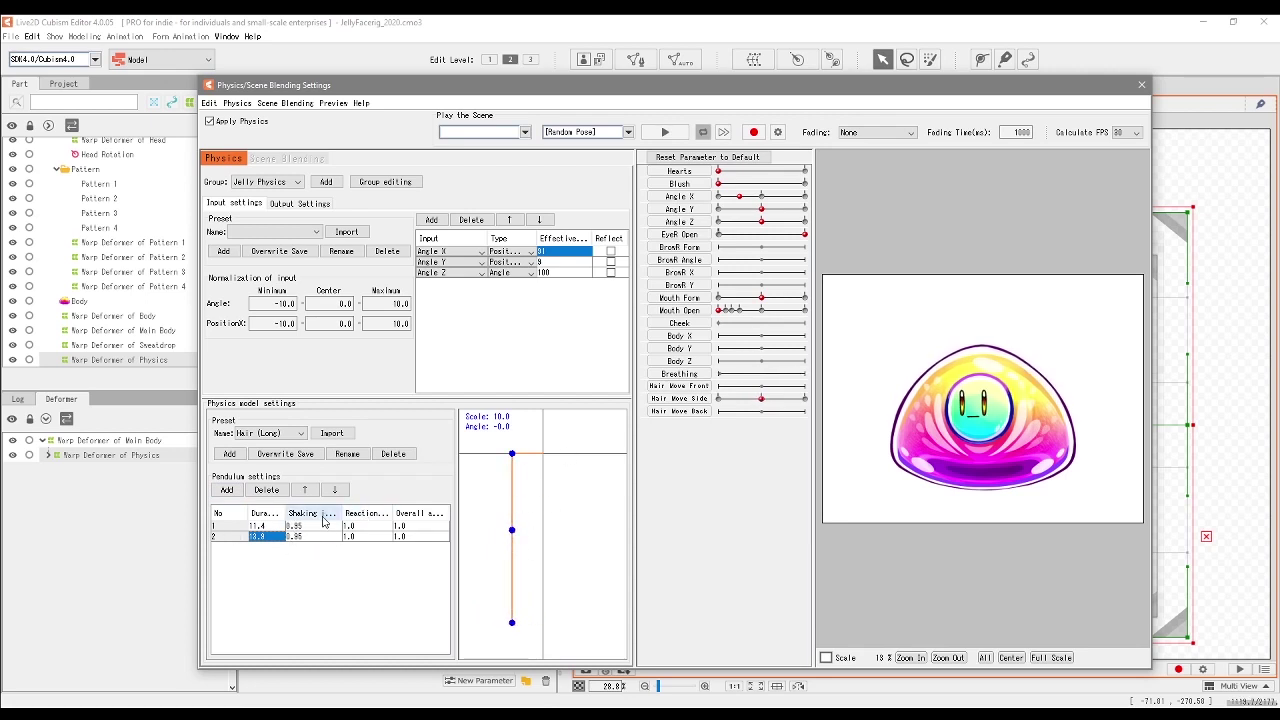
{"action": "left_click_drag", "start_coordinate": [300, 526], "coordinate": [456, 566]}
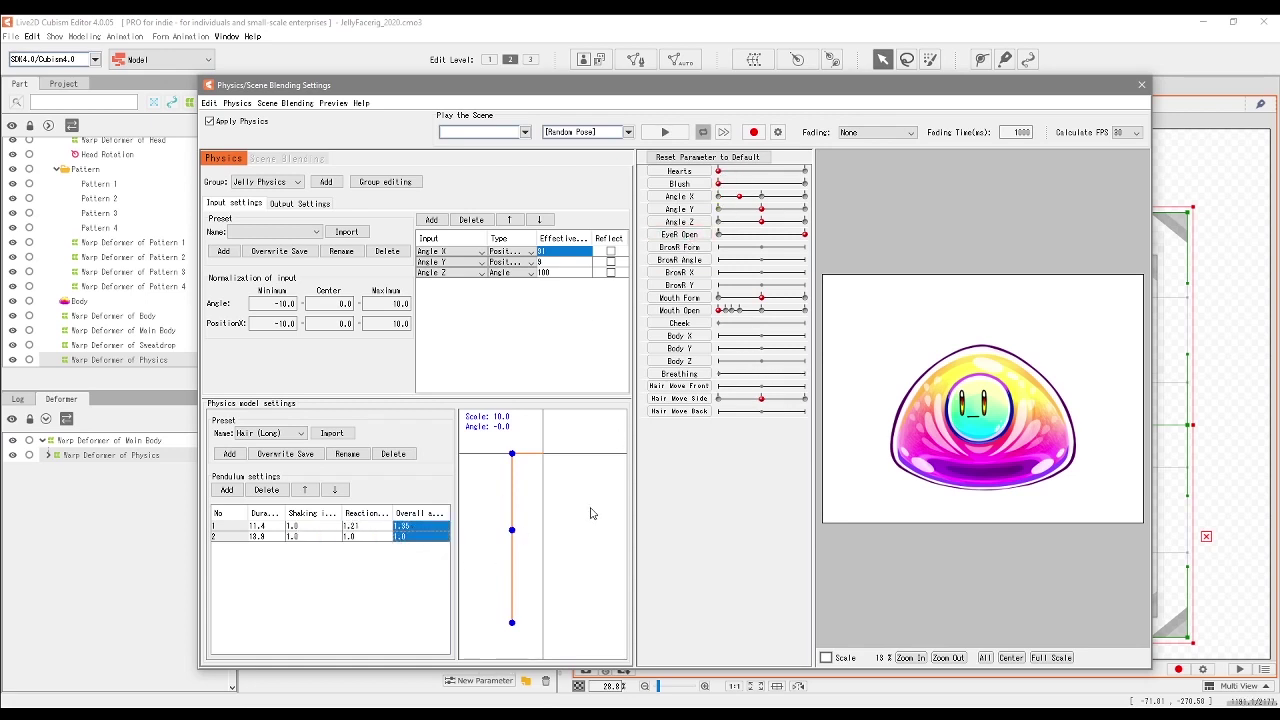
{"action": "left_click_drag", "start_coordinate": [739, 197], "coordinate": [718, 197]}
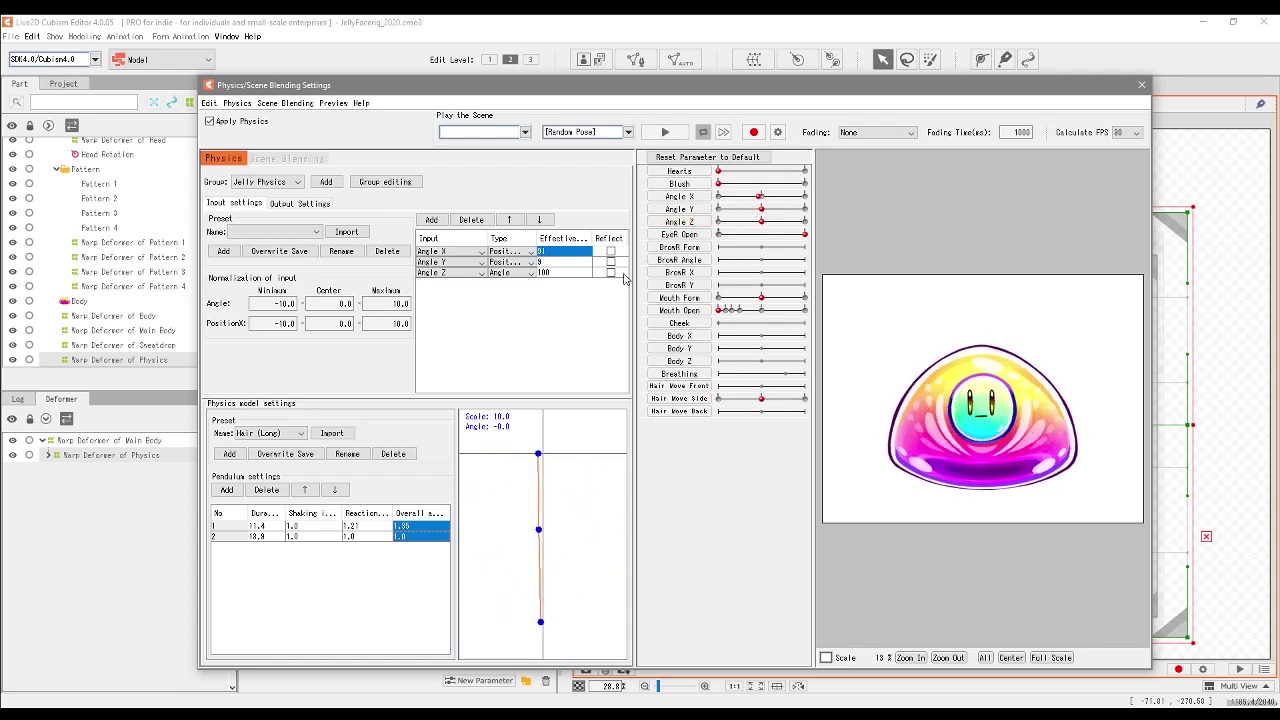
- Set the Angle X effectiveness to 77 and Angle Y to 23
{"action": "type", "text": "77"}
{"action": "key", "text": "Return"}
{"action": "double_click", "coordinate": [552, 262]}
{"action": "type", "text": "23"}
{"action": "key", "text": "Return"}
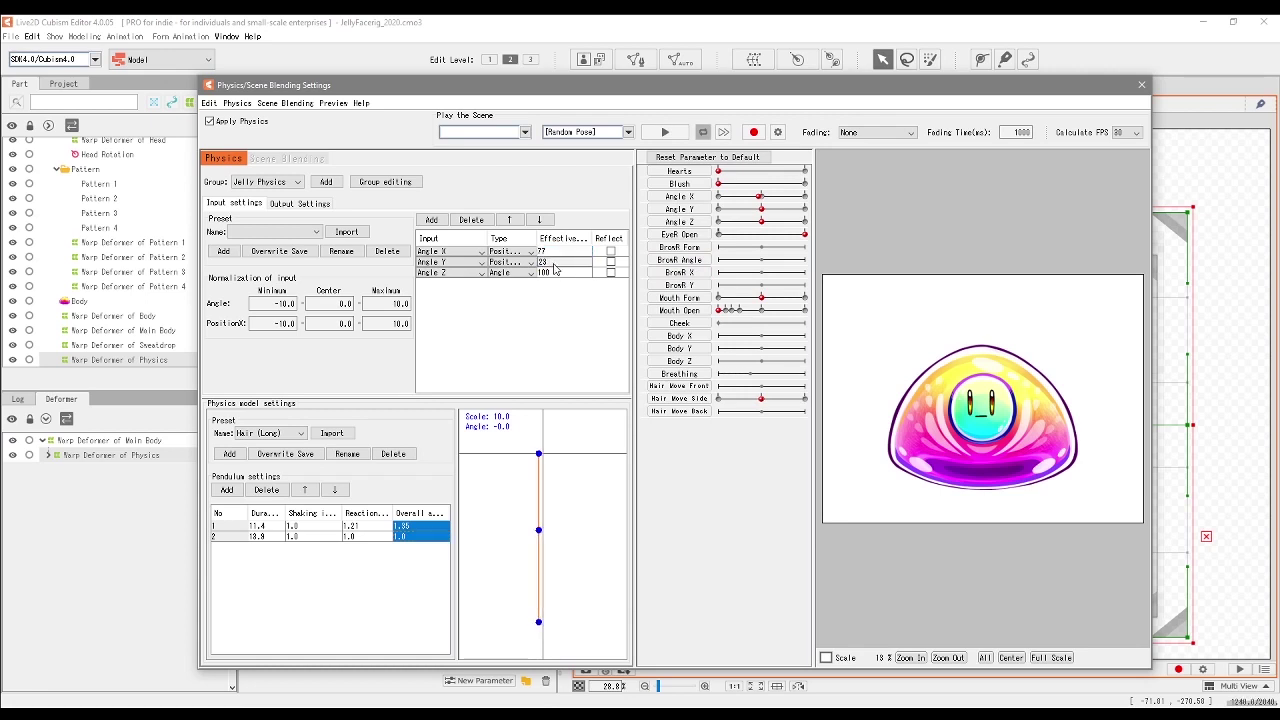
{"action": "double_click", "coordinate": [548, 273]}
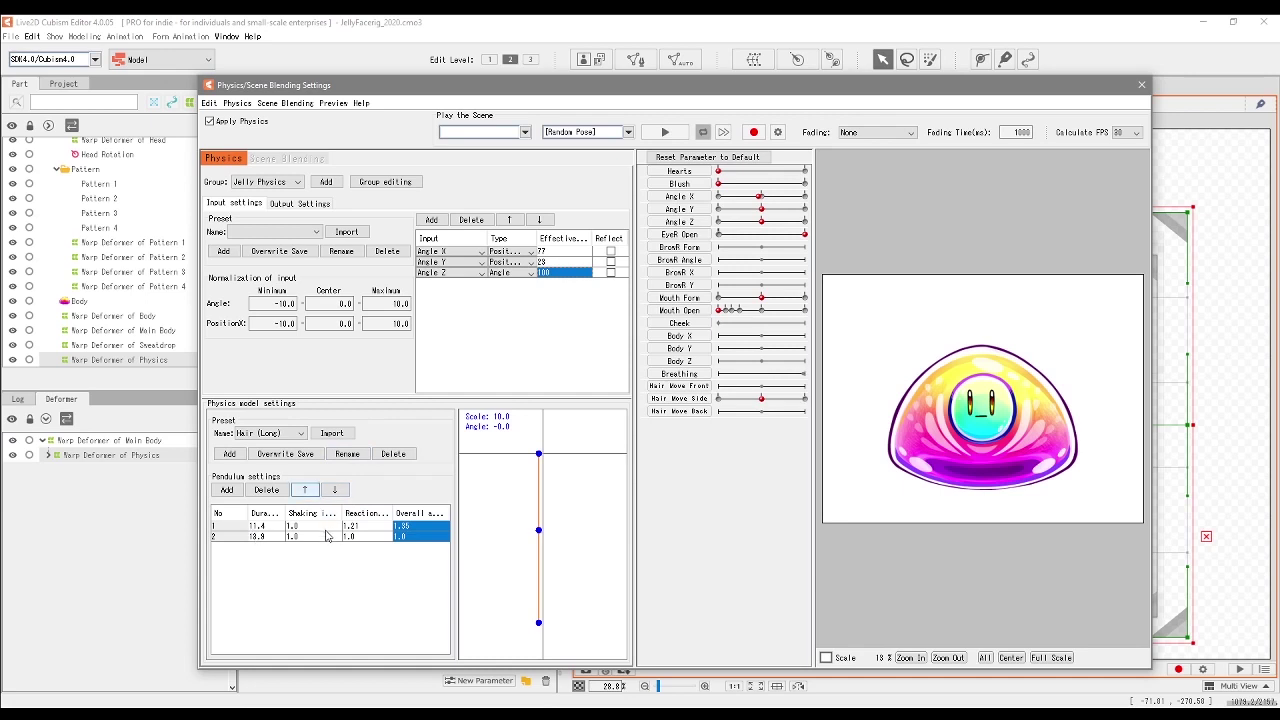
- Turn on Reflect for the Angle Z input, test the swing with Angle X and Z, and close physics settings
{"action": "mouse_move", "coordinate": [758, 196]}
{"action": "left_mouse_down"}
{"action": "mouse_move", "coordinate": [817, 211]}
{"action": "mouse_move", "coordinate": [770, 214]}
{"action": "left_mouse_up"}
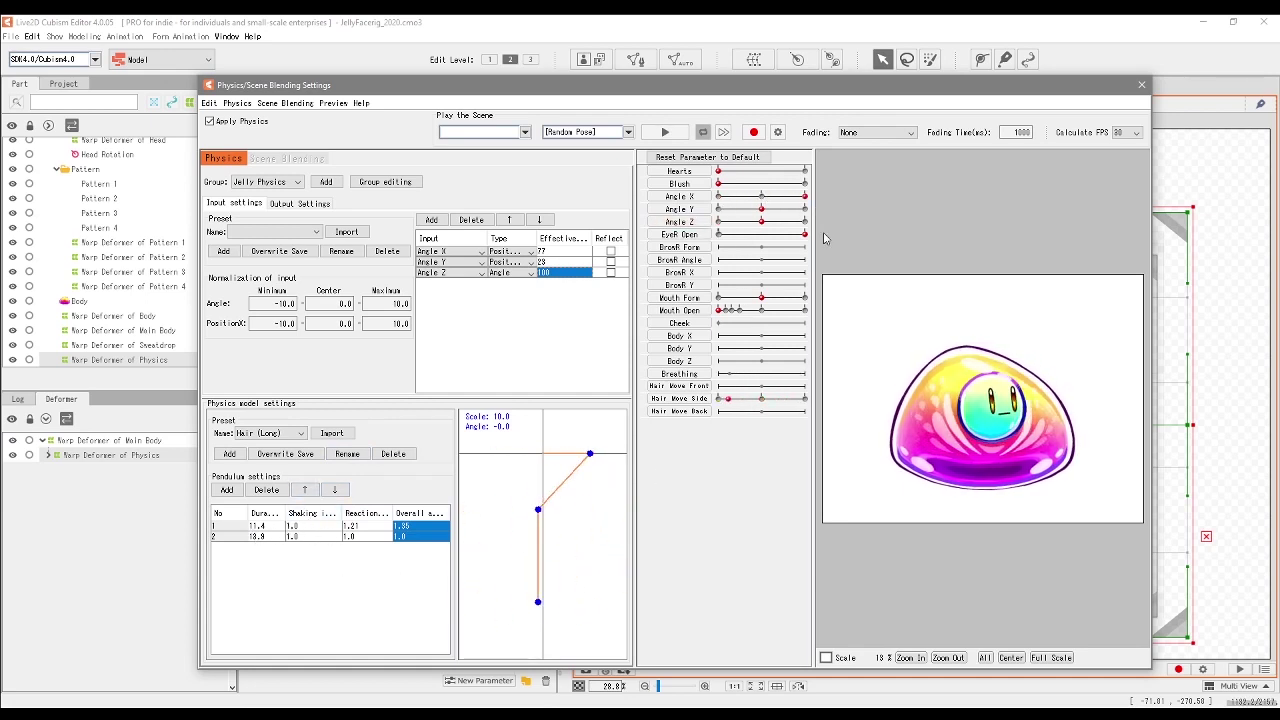
{"action": "left_click", "coordinate": [610, 272]}
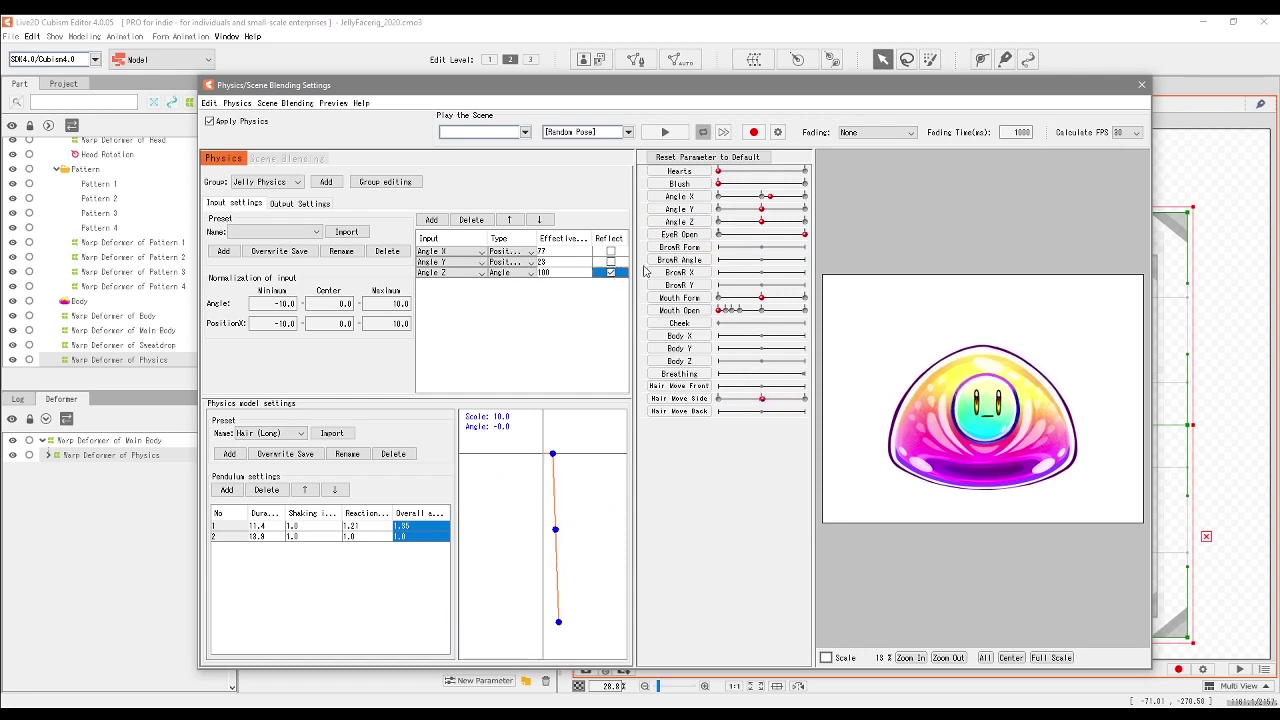
{"action": "left_click_drag", "start_coordinate": [762, 206], "coordinate": [797, 222]}
{"action": "left_click", "coordinate": [731, 223]}
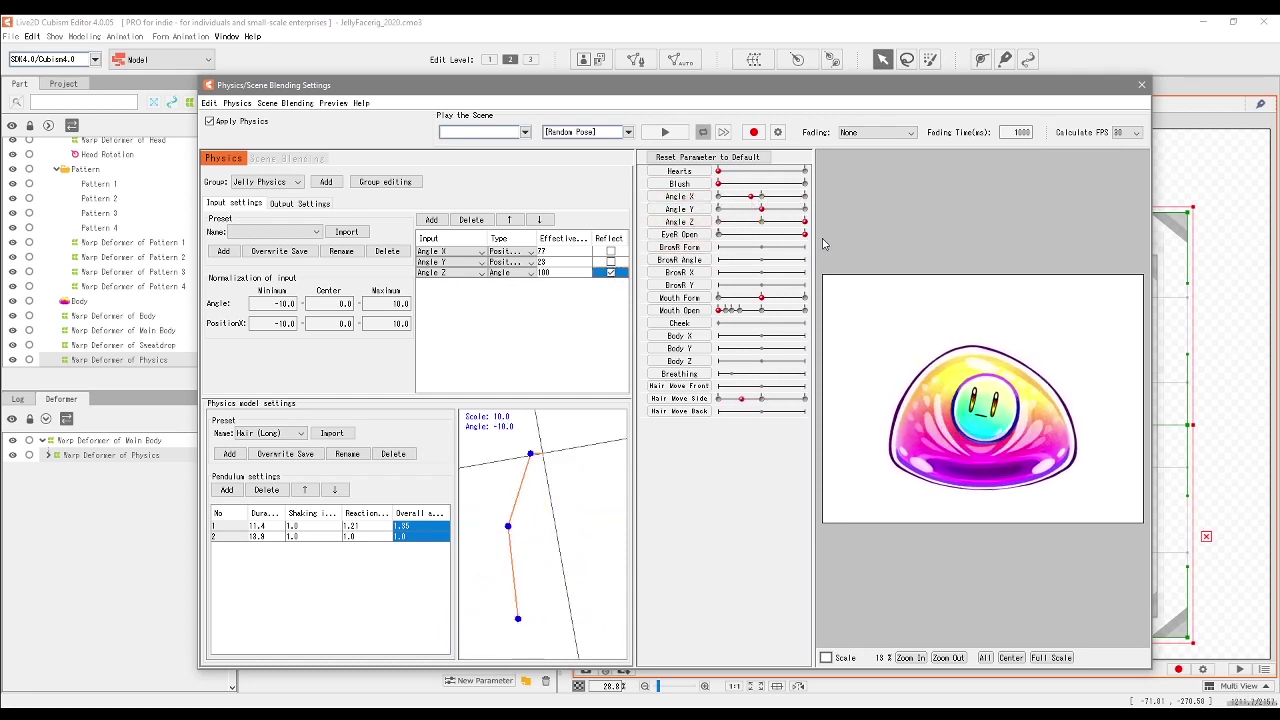
{"action": "mouse_move", "coordinate": [789, 274]}
{"action": "left_mouse_down"}
{"action": "mouse_move", "coordinate": [628, 289]}
{"action": "mouse_move", "coordinate": [854, 280]}
{"action": "mouse_move", "coordinate": [769, 285]}
{"action": "left_mouse_up"}
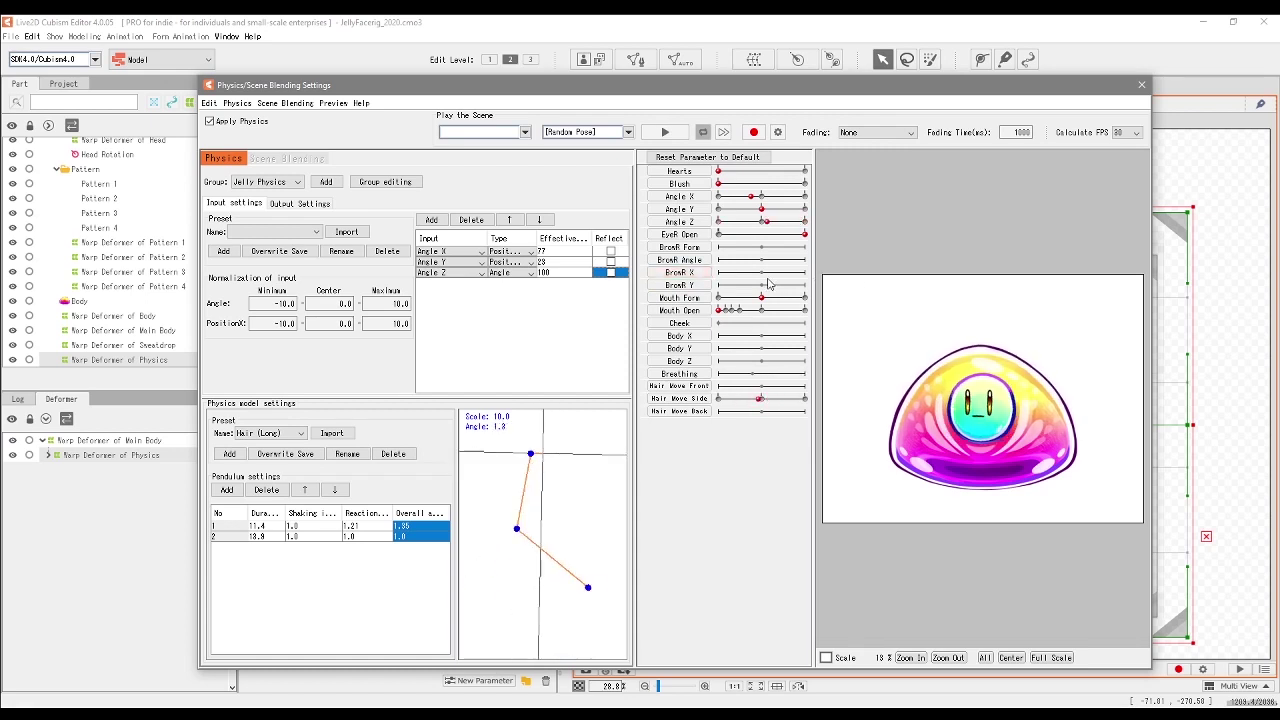
{"action": "left_click", "coordinate": [610, 272]}
{"action": "left_click_drag", "start_coordinate": [772, 226], "coordinate": [778, 226]}
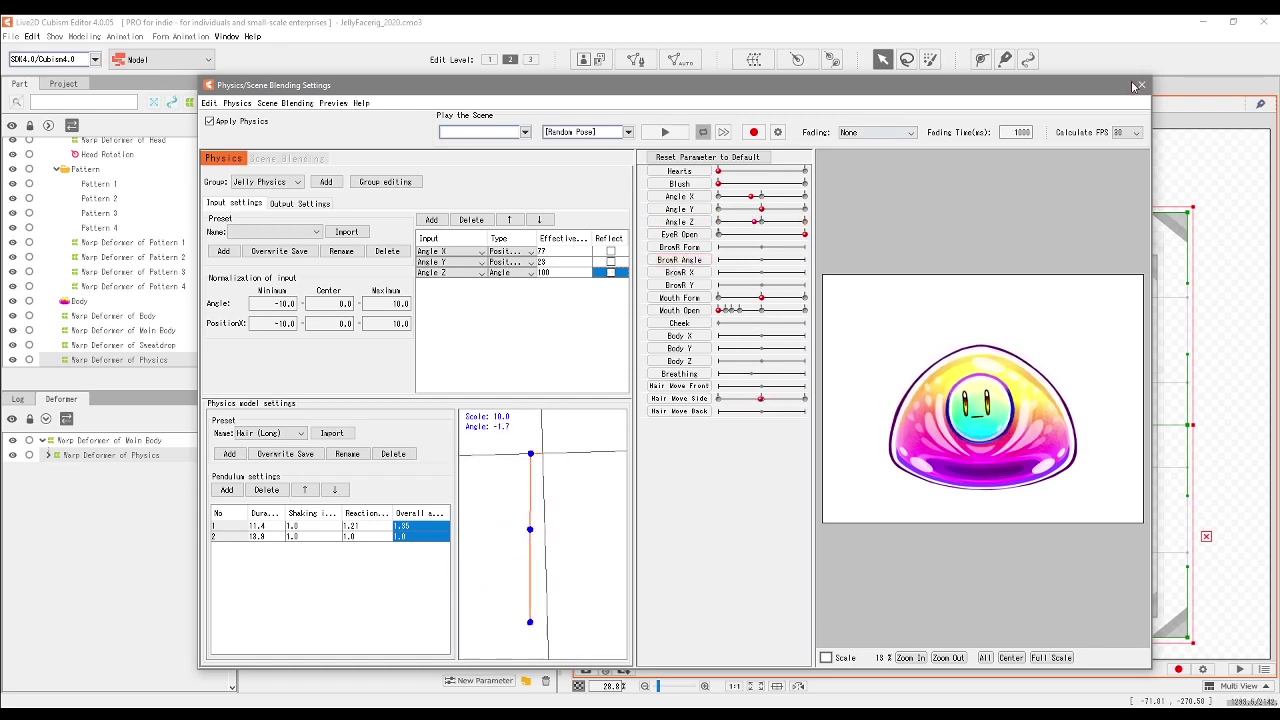
{"action": "key", "text": "Escape"}
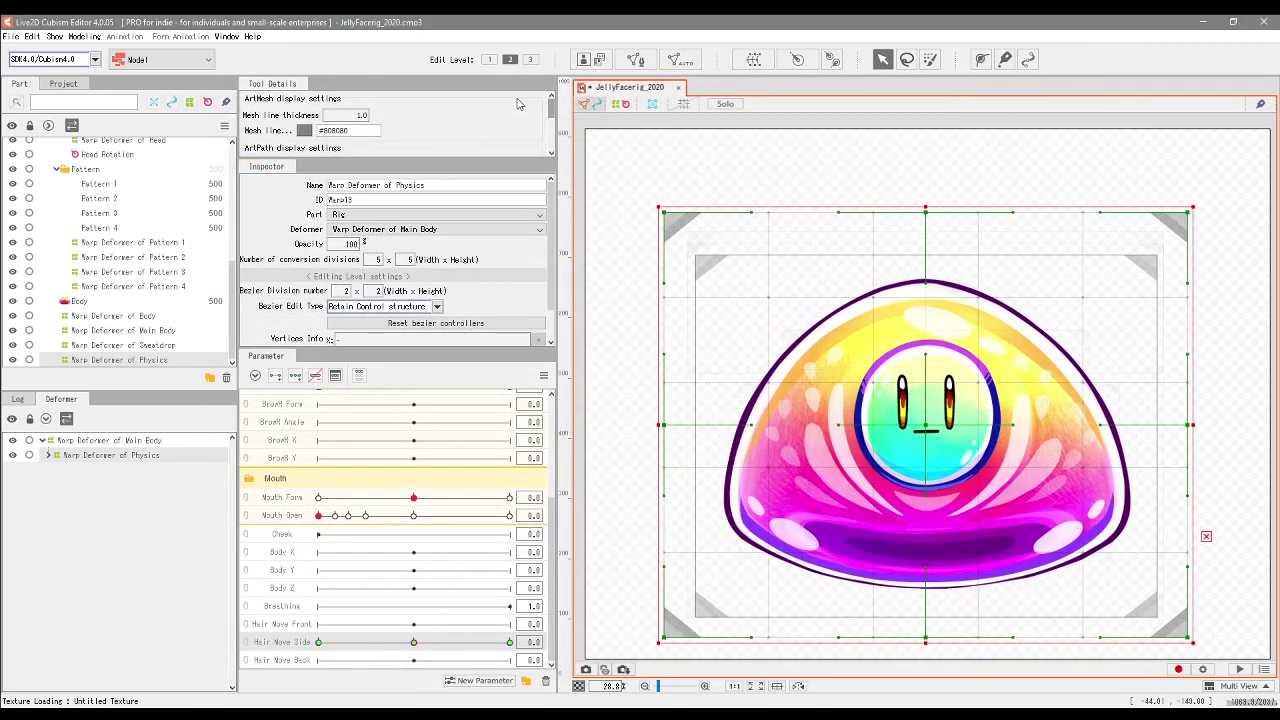
- Open the moc3 export settings from File > Export For Runtime, targeting SDK 3.3
{"action": "left_click", "coordinate": [14, 36]}
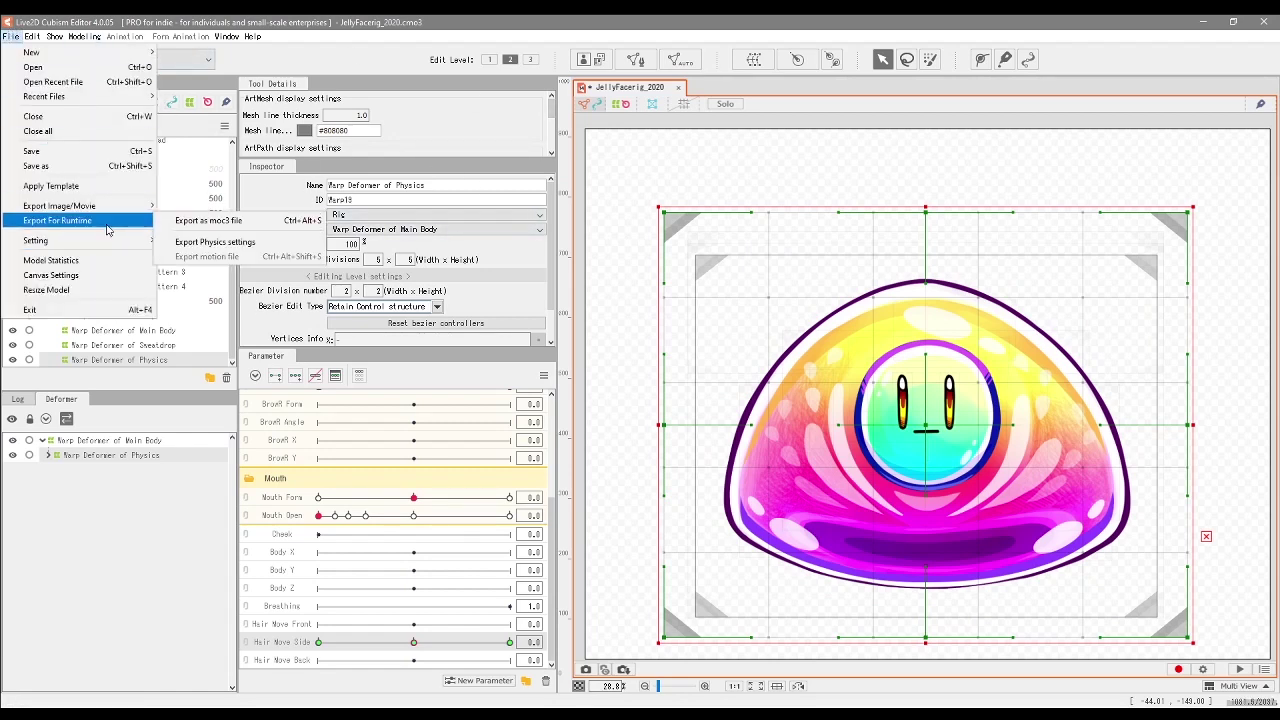
{"action": "mouse_move", "coordinate": [78, 222]}
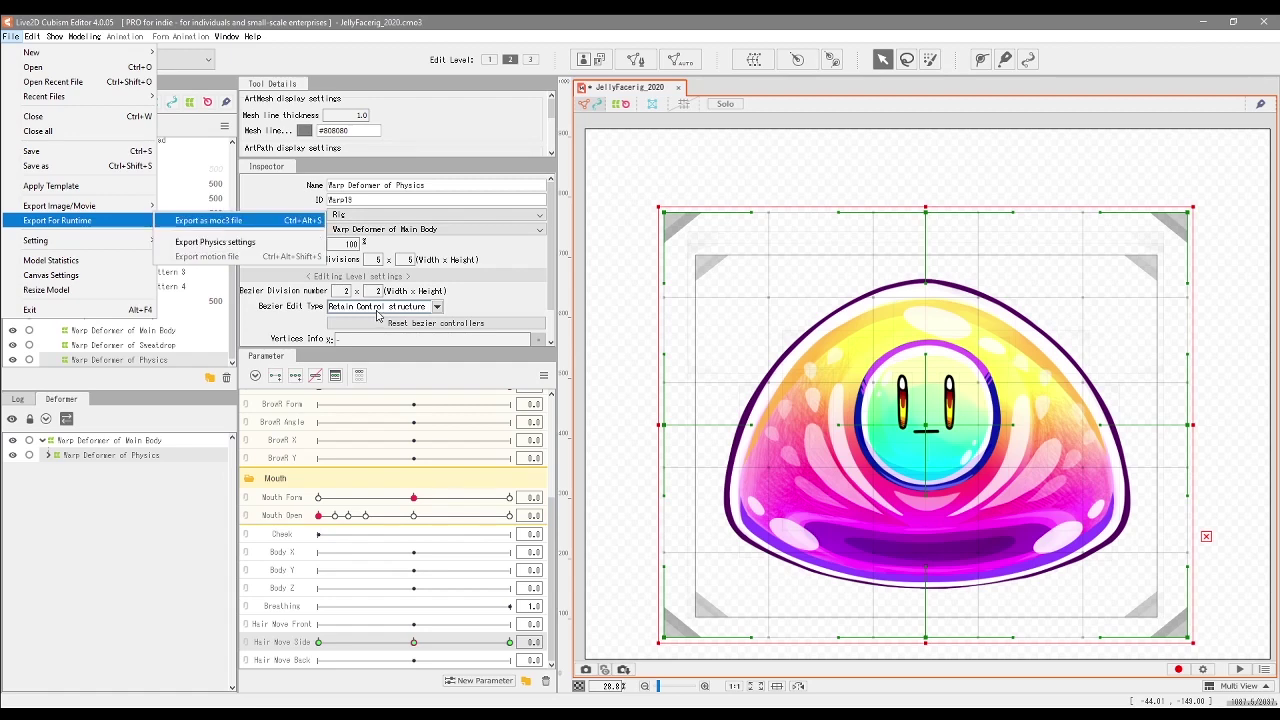
{"action": "key", "text": "Return"}
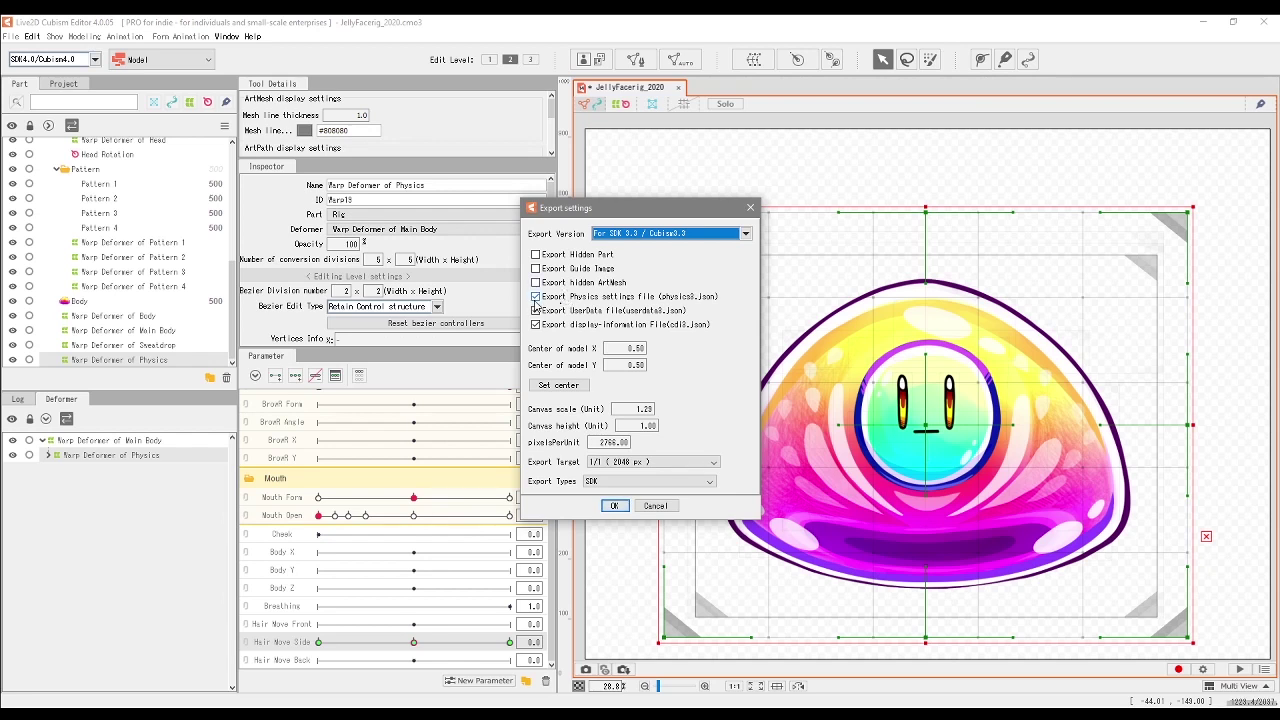
- Confirm the moc3 export with the physics settings file included
{"action": "left_click", "coordinate": [614, 505]}
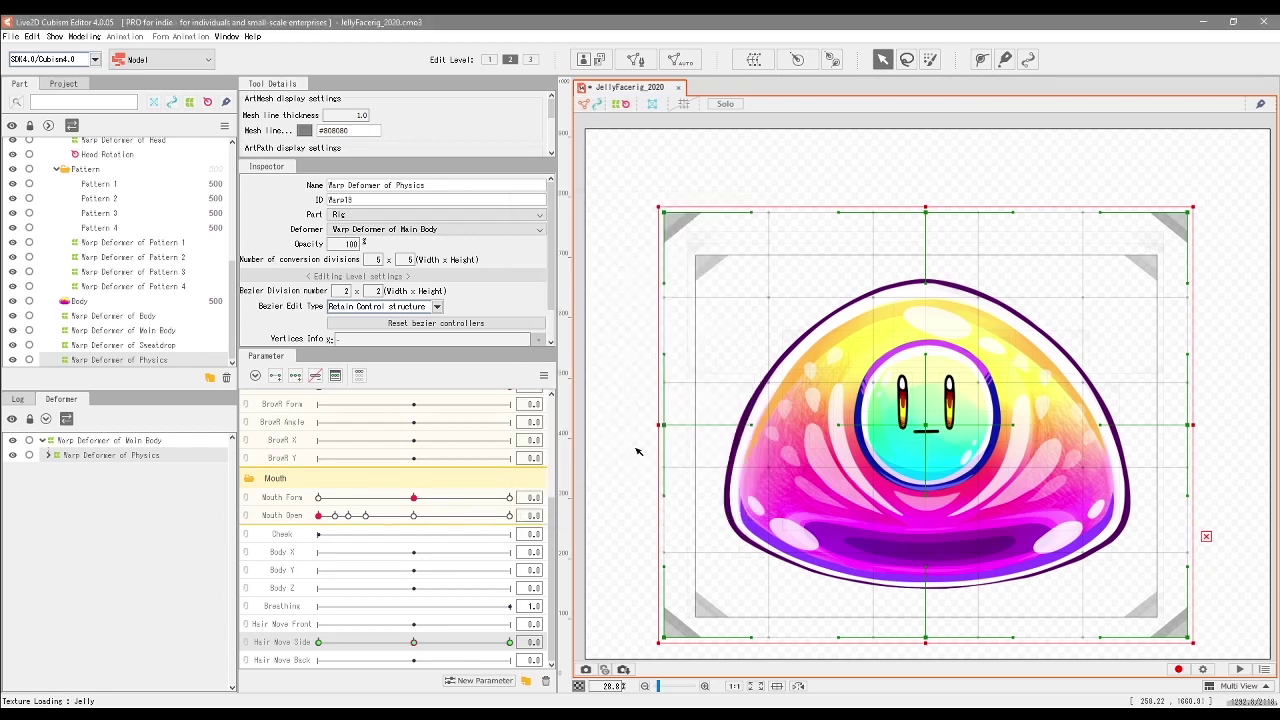